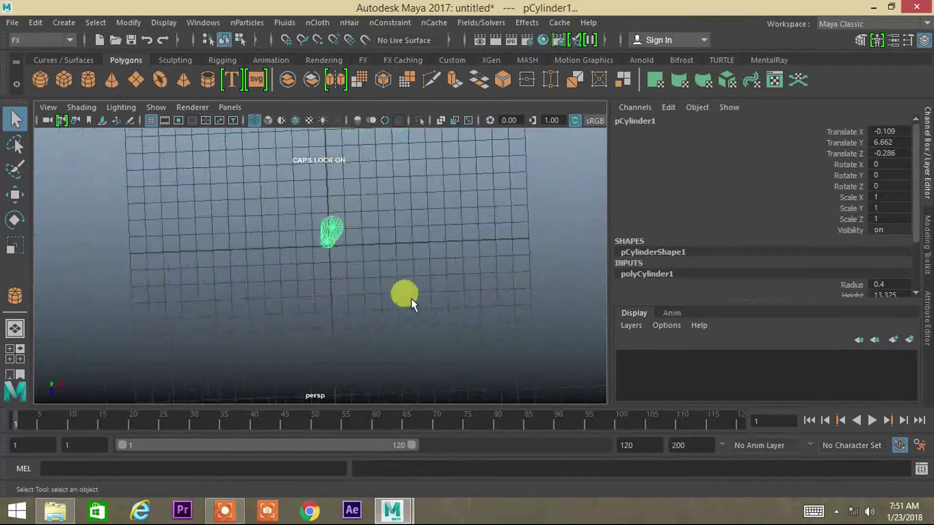
Show the cylinder shaded, scale it down uniformly to about 0.7, and lower it toward the grid.
{"action": "key", "text": "5"}
{"action": "scroll", "coordinate": [384, 306], "scroll_direction": "down", "scroll_amount": 5}
{"action": "key", "text": "r"}
{"action": "left_click_drag", "start_coordinate": [384, 307], "coordinate": [314, 250], "text": "alt"}
{"action": "scroll", "coordinate": [251, 299], "scroll_direction": "up", "scroll_amount": 5}
{"action": "left_click_drag", "start_coordinate": [250, 299], "coordinate": [421, 289], "text": "alt"}
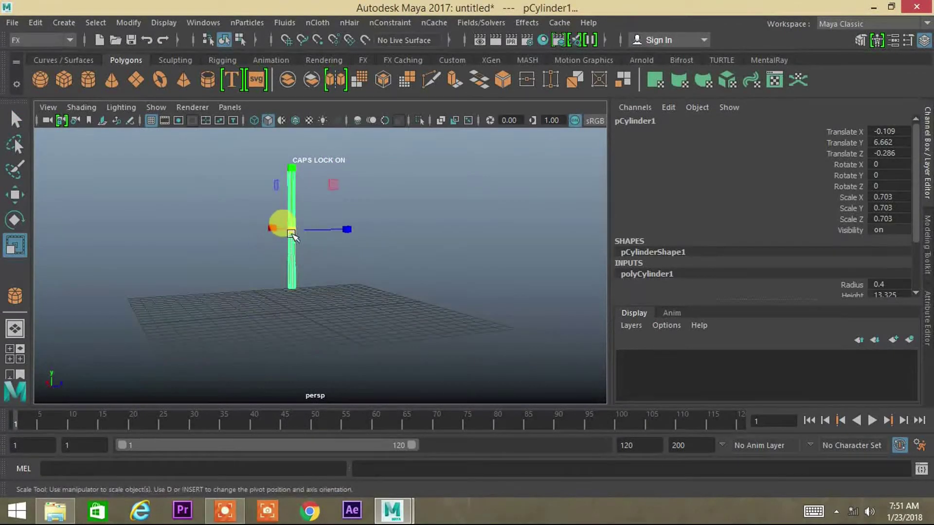
{"action": "key", "text": "w"}
{"action": "left_click_drag", "start_coordinate": [292, 165], "coordinate": [299, 196]}
Raise the cylinder's top vertices along Y to stretch it into a taller pole.
{"action": "right_click_drag", "start_coordinate": [303, 251], "coordinate": [229, 91]}
{"action": "left_click_drag", "start_coordinate": [228, 178], "coordinate": [367, 245]}
{"action": "left_click_drag", "start_coordinate": [289, 181], "coordinate": [280, 106]}
{"action": "left_click_drag", "start_coordinate": [219, 250], "coordinate": [437, 271], "text": "alt"}
{"action": "left_click_drag", "start_coordinate": [304, 272], "coordinate": [365, 253], "text": "alt"}
{"action": "left_click_drag", "start_coordinate": [353, 149], "coordinate": [352, 145]}
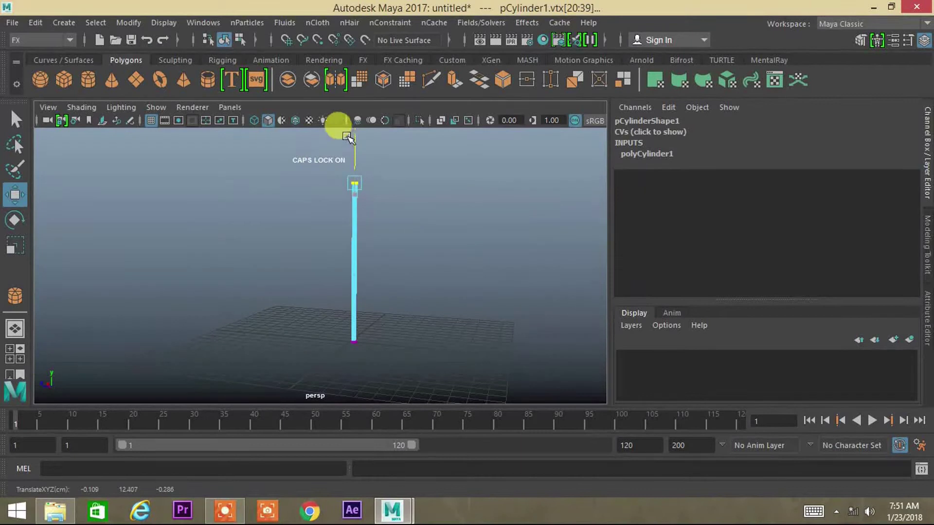
{"action": "left_click", "coordinate": [253, 225]}
Reselect the pole's top vertex ring and raise it a little further along Y.
{"action": "left_click_drag", "start_coordinate": [253, 225], "coordinate": [379, 232], "text": "alt"}
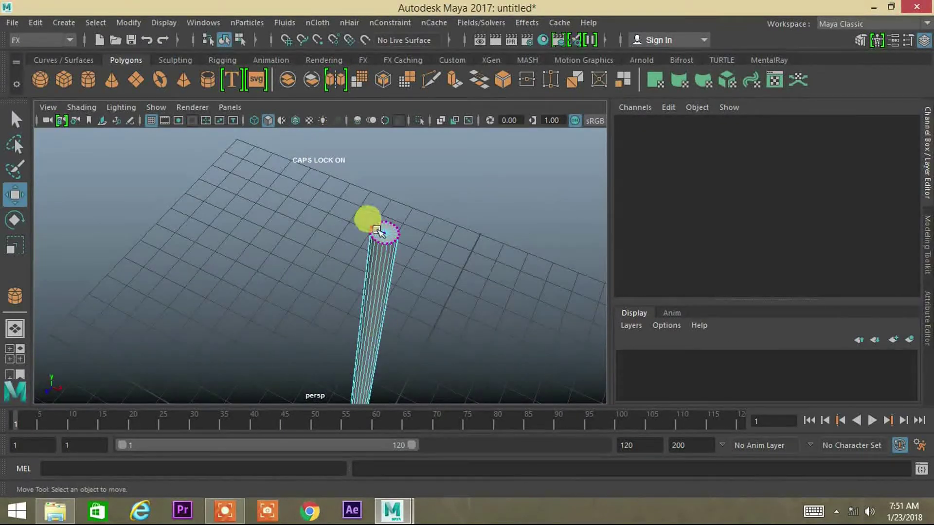
{"action": "left_click_drag", "start_coordinate": [426, 289], "coordinate": [374, 233], "text": "alt"}
{"action": "scroll", "coordinate": [375, 263], "scroll_direction": "up", "scroll_amount": 6}
{"action": "middle_click_drag", "start_coordinate": [374, 232], "coordinate": [371, 263], "text": "alt"}
{"action": "left_click_drag", "start_coordinate": [305, 202], "coordinate": [351, 235]}
{"action": "left_click_drag", "start_coordinate": [333, 168], "coordinate": [333, 164]}
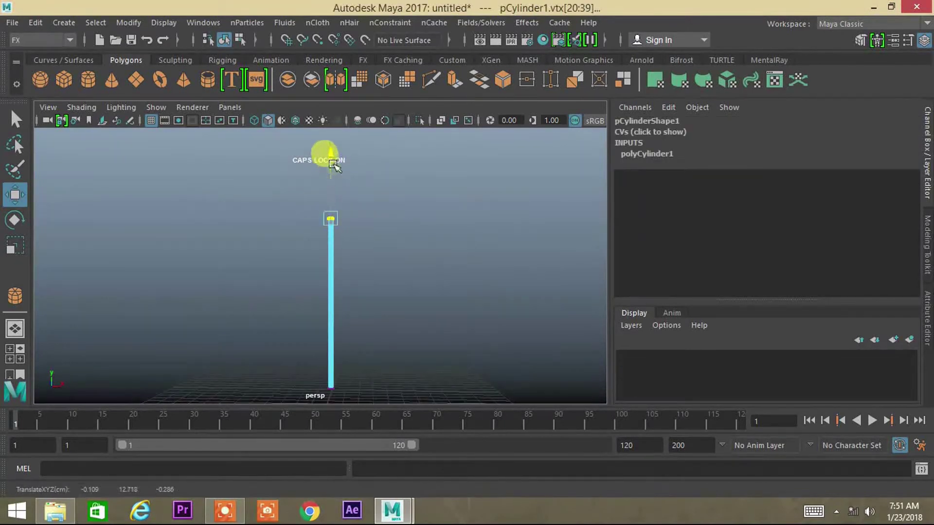
{"action": "left_click", "coordinate": [375, 229]}
Select all the faces of the pole's top cap and extrude them.
{"action": "left_click_drag", "start_coordinate": [375, 229], "coordinate": [313, 294], "text": "alt"}
{"action": "left_click", "coordinate": [257, 265]}
{"action": "left_click", "coordinate": [258, 265]}
{"action": "key", "text": "ctrl+F11"}
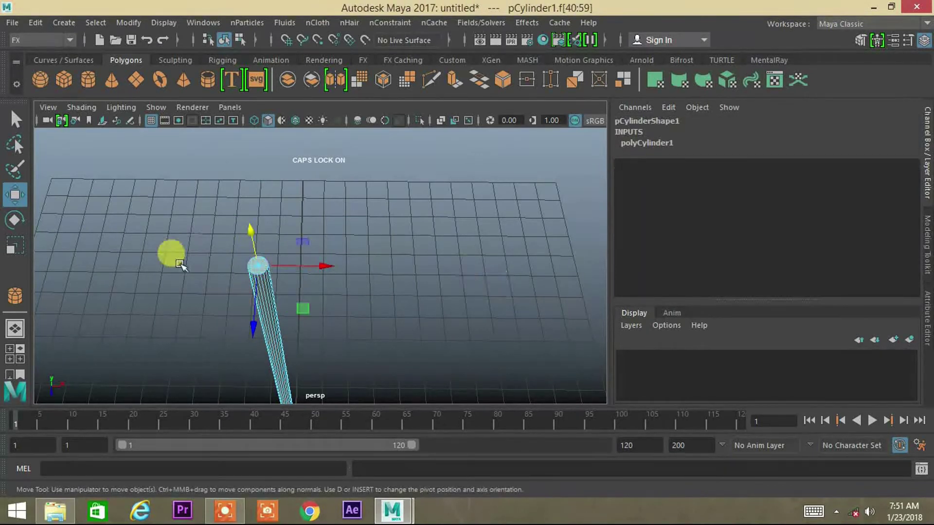
{"action": "scroll", "coordinate": [235, 267], "scroll_direction": "up", "scroll_amount": 4}
{"action": "middle_click_drag", "start_coordinate": [235, 267], "coordinate": [349, 267], "text": "alt"}
{"action": "key", "text": "ctrl+e"}
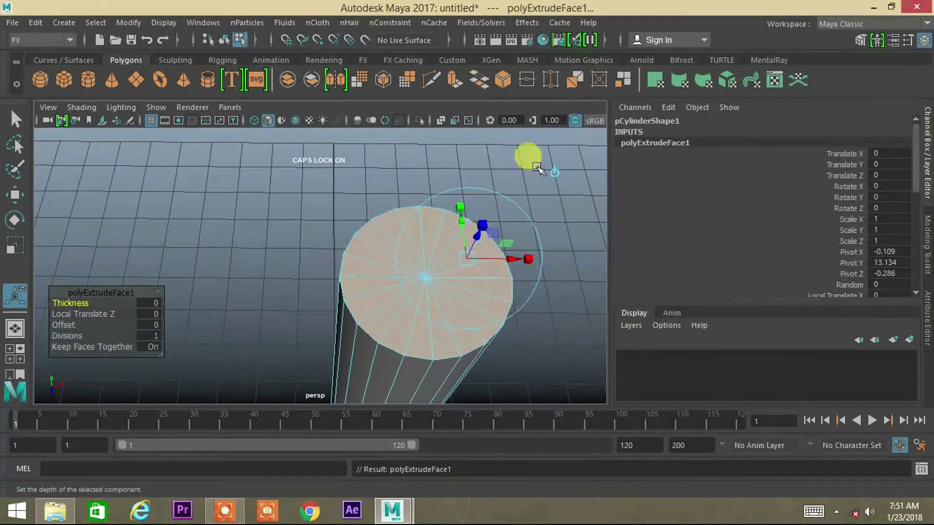
Widen the extruded cap and raise it to start the flared underside of a bulb, working in a full-screen viewport.
{"action": "key", "text": "r"}
{"action": "left_click_drag", "start_coordinate": [426, 275], "coordinate": [457, 360]}
{"action": "key", "text": "ctrl+space"}
{"action": "scroll", "coordinate": [423, 215], "scroll_direction": "down", "scroll_amount": 6}
{"action": "middle_click_drag", "start_coordinate": [519, 184], "coordinate": [500, 321], "text": "alt"}
{"action": "left_click_drag", "start_coordinate": [511, 346], "coordinate": [515, 340], "text": "alt"}
{"action": "middle_click_drag", "start_coordinate": [520, 293], "coordinate": [464, 314], "text": "alt"}
{"action": "scroll", "coordinate": [464, 314], "scroll_direction": "up", "scroll_amount": 5}
{"action": "key", "text": "w"}
{"action": "left_click_drag", "start_coordinate": [409, 202], "coordinate": [410, 173]}
{"action": "left_click_drag", "start_coordinate": [411, 246], "coordinate": [486, 294]}
{"action": "left_click_drag", "start_coordinate": [419, 208], "coordinate": [417, 151]}
Extrude the cap faces again, scale them outward and raise them to continue the bulb's flare.
{"action": "key", "text": "ctrl+e"}
{"action": "left_click", "coordinate": [543, 182]}
{"action": "key", "text": "w"}
{"action": "key", "text": "r"}
{"action": "left_click_drag", "start_coordinate": [420, 218], "coordinate": [475, 229]}
{"action": "key", "text": "w"}
{"action": "left_click_drag", "start_coordinate": [407, 151], "coordinate": [416, 124]}
Extrude another ring from the widened cap and raise it to build up the bulb's lower side.
{"action": "key", "text": "ctrl+e"}
{"action": "key", "text": "w"}
{"action": "left_click_drag", "start_coordinate": [428, 185], "coordinate": [429, 192]}
{"action": "left_click_drag", "start_coordinate": [412, 131], "coordinate": [409, 73]}
Extrude a further ring for the bulb's middle and readjust its height after undoing the first move.
{"action": "key", "text": "ctrl+e"}
{"action": "left_click_drag", "start_coordinate": [409, 151], "coordinate": [421, 153]}
{"action": "key", "text": "w"}
{"action": "left_click_drag", "start_coordinate": [418, 99], "coordinate": [424, 128]}
{"action": "key", "text": "ctrl+z"}
{"action": "left_click_drag", "start_coordinate": [423, 180], "coordinate": [417, 144]}
Extrude the bulb's top faces two more times, raising them and scaling them inward to begin closing the upper half.
{"action": "key", "text": "ctrl+e"}
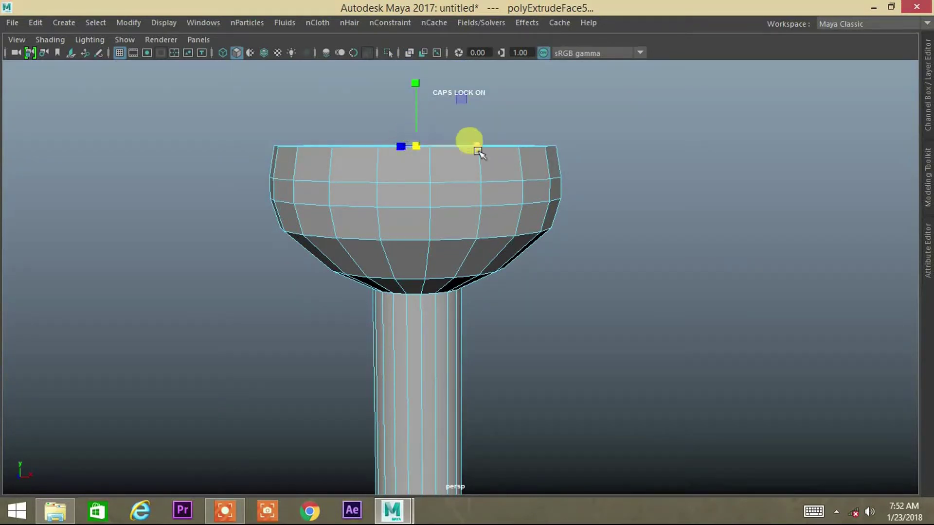
{"action": "key", "text": "ctrl+e"}
{"action": "key", "text": "space"}
{"action": "left_click_drag", "start_coordinate": [617, 139], "coordinate": [508, 293], "text": "alt"}
{"action": "left_click_drag", "start_coordinate": [430, 297], "coordinate": [432, 248]}
{"action": "middle_click_drag", "start_coordinate": [565, 385], "coordinate": [534, 302], "text": "alt"}
{"action": "left_click_drag", "start_coordinate": [365, 142], "coordinate": [321, 142]}
{"action": "left_click_drag", "start_coordinate": [367, 80], "coordinate": [371, 104]}
{"action": "key", "text": "w"}
{"action": "left_click_drag", "start_coordinate": [404, 200], "coordinate": [444, 229], "text": "alt"}
{"action": "middle_click_drag", "start_coordinate": [532, 243], "coordinate": [451, 194], "text": "alt"}
Extrude the bulb's top faces upward and scale them inward to round the shoulder.
{"action": "key", "text": "ctrl+e"}
{"action": "left_click", "coordinate": [503, 87]}
{"action": "key", "text": "w"}
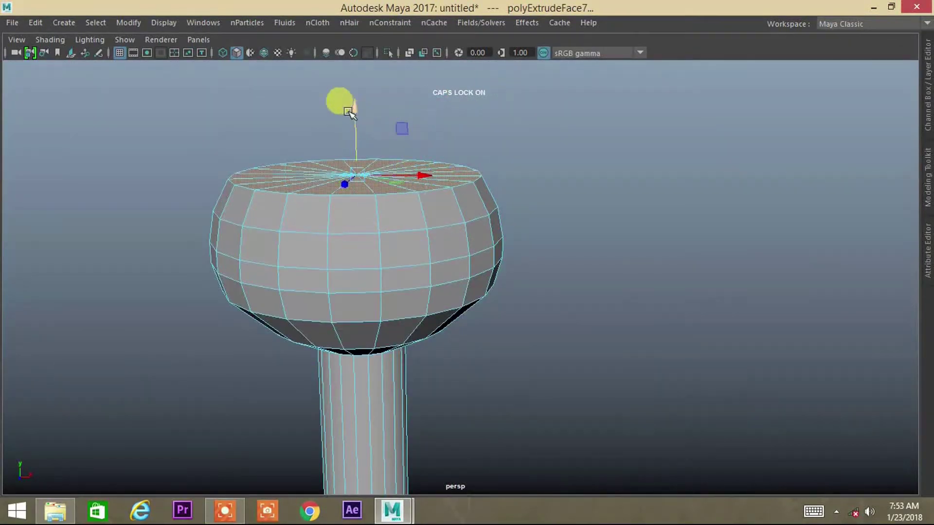
{"action": "left_click_drag", "start_coordinate": [353, 110], "coordinate": [353, 77]}
{"action": "key", "text": "r"}
{"action": "left_click_drag", "start_coordinate": [363, 134], "coordinate": [326, 141]}
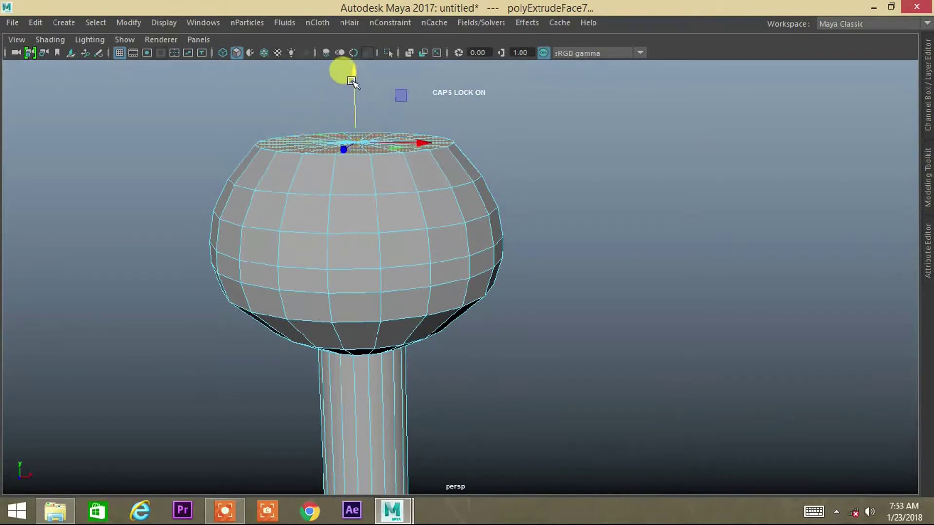
Add another extruded ring above the shoulder, shrink it, and adjust its height to follow the bulb's curve.
{"action": "key", "text": "ctrl+e"}
{"action": "left_click_drag", "start_coordinate": [567, 204], "coordinate": [580, 252], "text": "alt"}
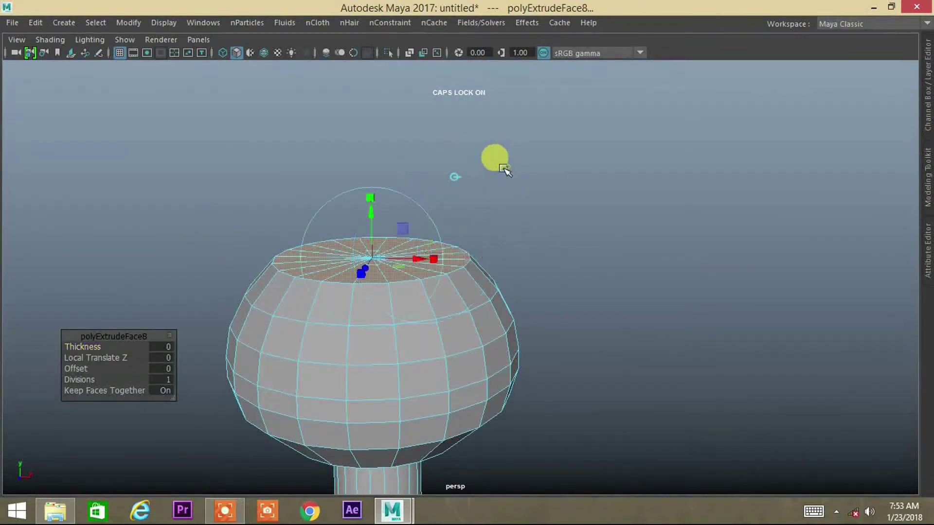
{"action": "key", "text": "w"}
{"action": "left_click_drag", "start_coordinate": [372, 204], "coordinate": [371, 175]}
{"action": "key", "text": "r"}
{"action": "left_click_drag", "start_coordinate": [368, 230], "coordinate": [309, 230]}
{"action": "key", "text": "w"}
{"action": "left_click_drag", "start_coordinate": [365, 176], "coordinate": [369, 178]}
{"action": "left_click_drag", "start_coordinate": [443, 256], "coordinate": [515, 161], "text": "alt"}
{"action": "left_click", "coordinate": [396, 91]}
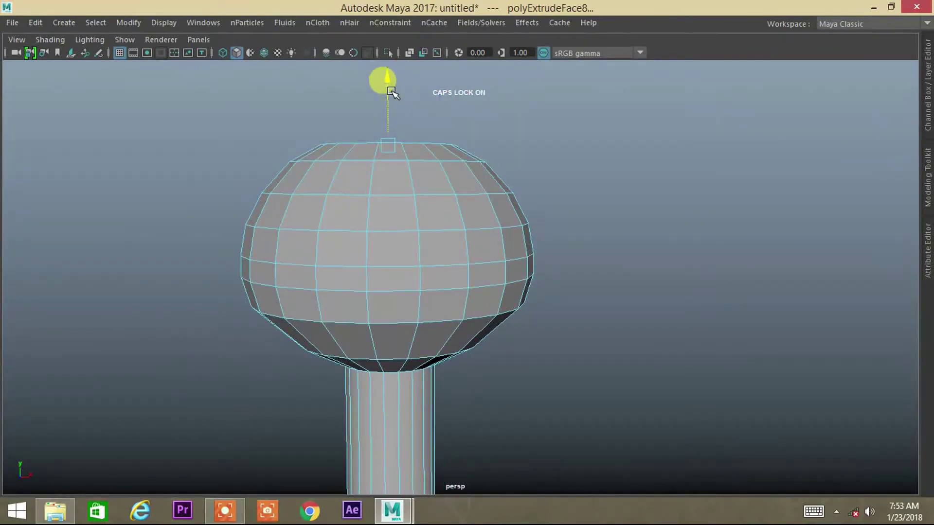
{"action": "middle_click_drag", "start_coordinate": [497, 203], "coordinate": [493, 218], "text": "alt"}
Extrude a shallow, narrower ring at the bulb's crown and fine-tune its size and height.
{"action": "key", "text": "ctrl+e"}
{"action": "left_click", "coordinate": [500, 82]}
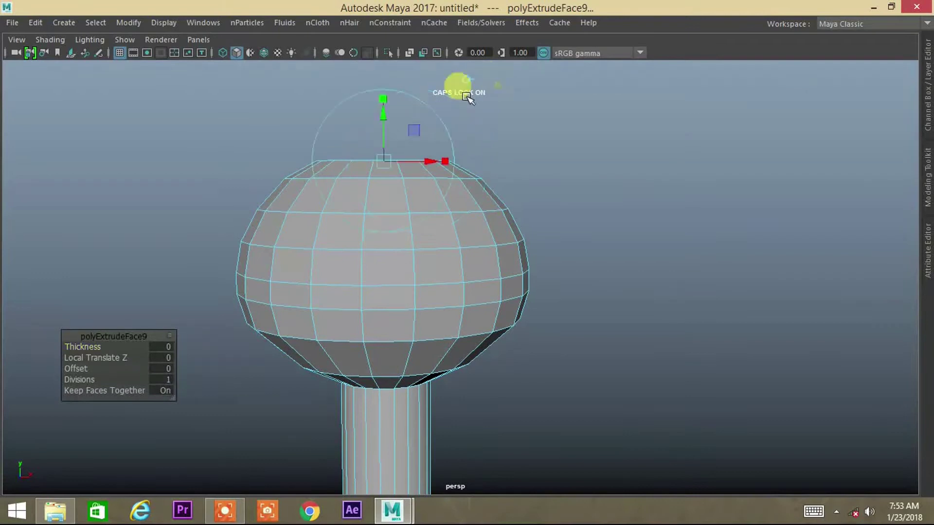
{"action": "key", "text": "w"}
{"action": "left_click_drag", "start_coordinate": [384, 117], "coordinate": [380, 102]}
{"action": "left_click_drag", "start_coordinate": [389, 135], "coordinate": [350, 136]}
{"action": "key", "text": "w"}
{"action": "left_click_drag", "start_coordinate": [382, 84], "coordinate": [384, 95]}
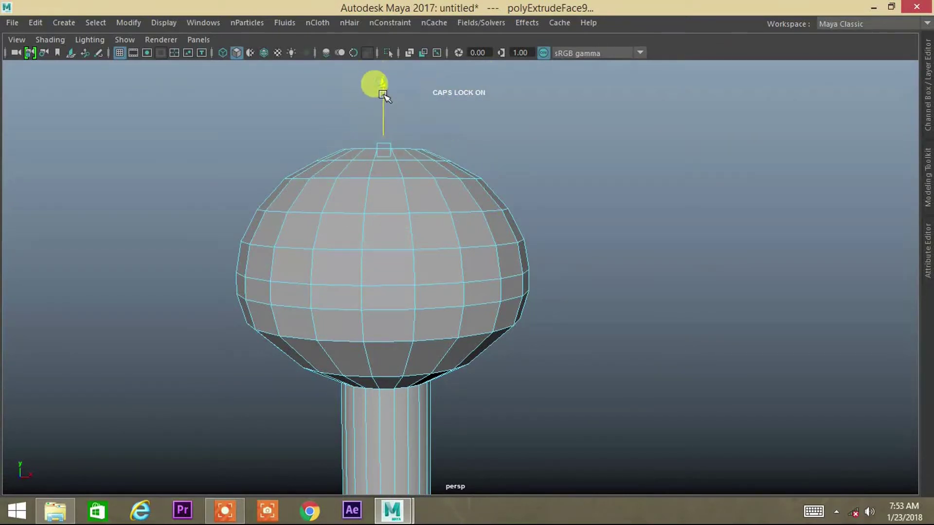
{"action": "middle_click_drag", "start_coordinate": [387, 127], "coordinate": [402, 177], "text": "alt"}
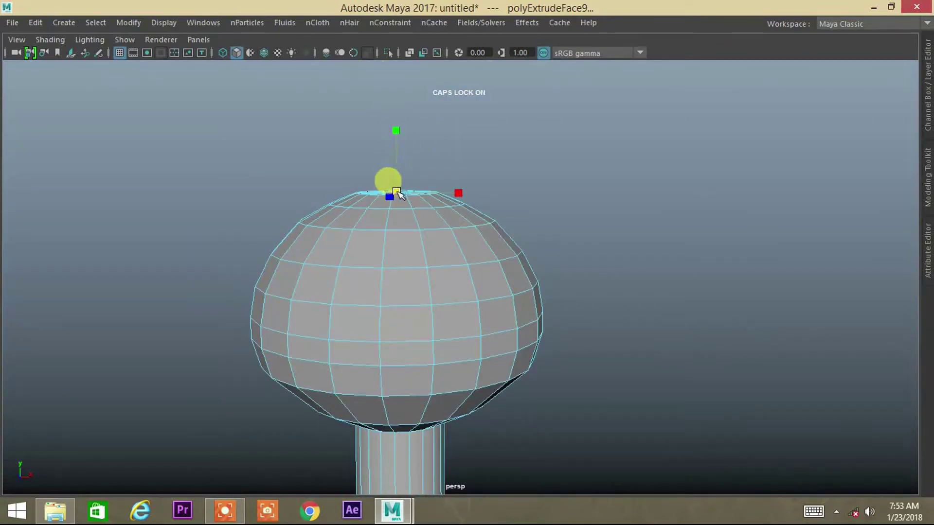
{"action": "left_click_drag", "start_coordinate": [401, 199], "coordinate": [441, 285], "text": "alt"}
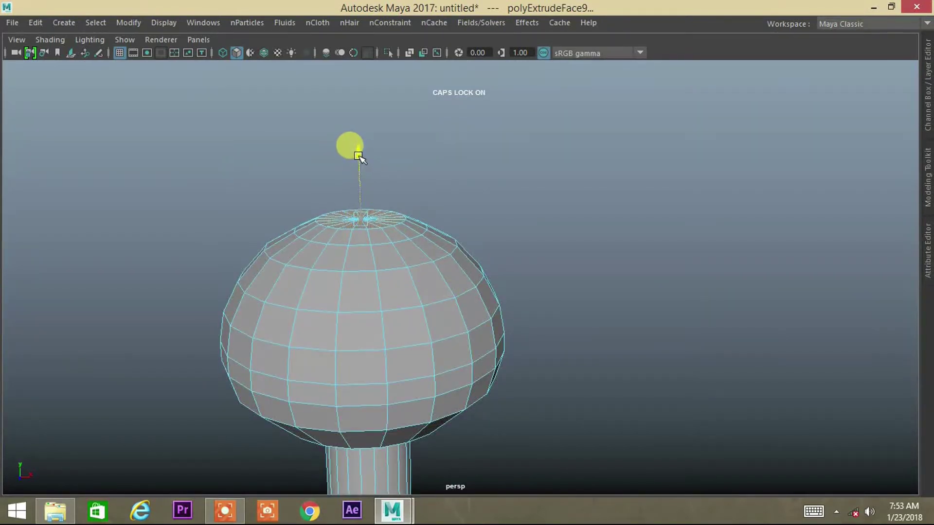
{"action": "left_click_drag", "start_coordinate": [503, 270], "coordinate": [511, 222], "text": "alt"}
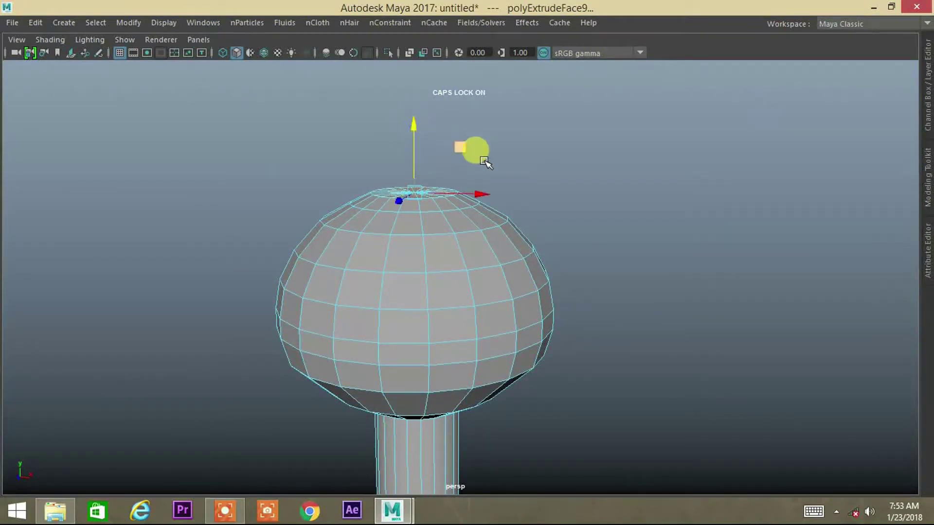
Extrude the small crown faces straight up to form a tall column above the bulb.
{"action": "key", "text": "ctrl+e"}
{"action": "key", "text": "w"}
{"action": "left_click_drag", "start_coordinate": [414, 130], "coordinate": [398, 17]}
{"action": "scroll", "coordinate": [510, 229], "scroll_direction": "down", "scroll_amount": 5}
{"action": "left_click_drag", "start_coordinate": [524, 302], "coordinate": [506, 254], "text": "alt"}
{"action": "middle_click_drag", "start_coordinate": [507, 254], "coordinate": [514, 299], "text": "alt"}
Scale the column's top faces inward to taper it into a spire, and show the mesh in smooth preview.
{"action": "key", "text": "r"}
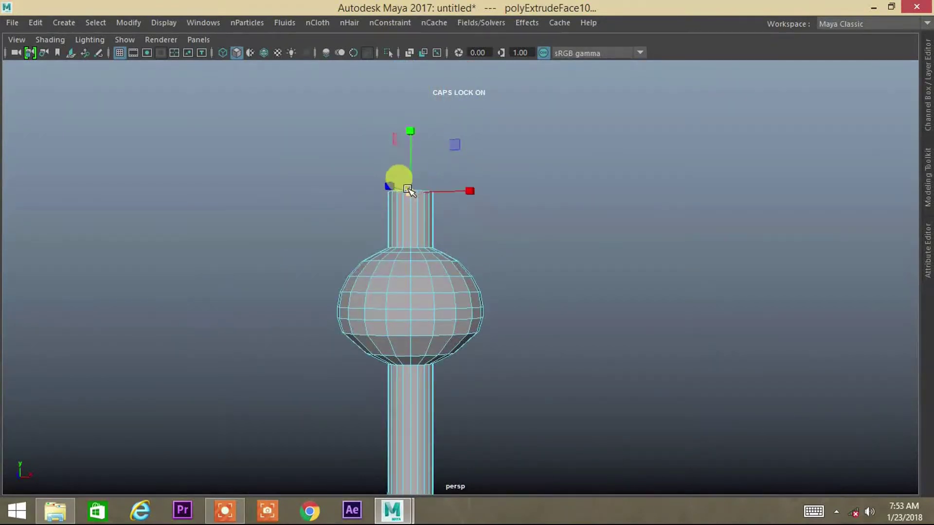
{"action": "key", "text": "w"}
{"action": "scroll", "coordinate": [437, 239], "scroll_direction": "up", "scroll_amount": 5}
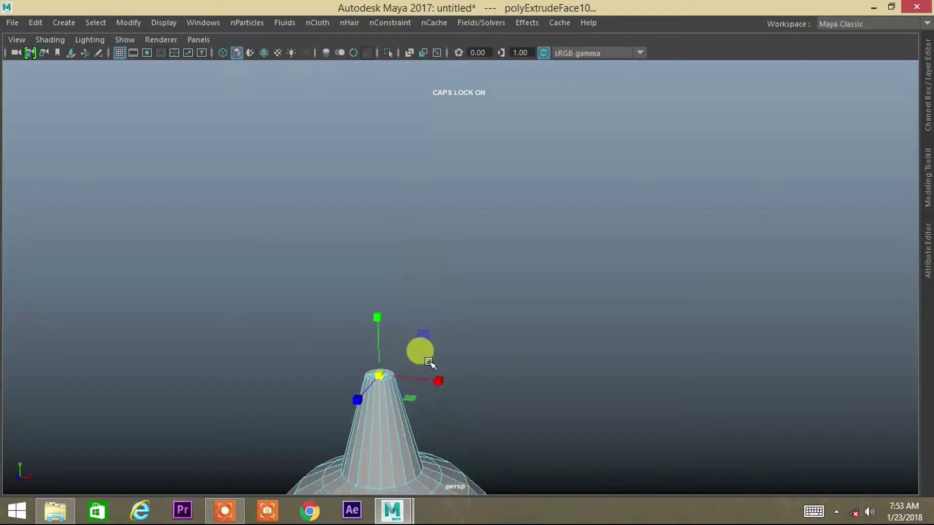
{"action": "left_click_drag", "start_coordinate": [411, 227], "coordinate": [388, 200]}
{"action": "key", "text": "e"}
{"action": "key", "text": "r"}
{"action": "left_click_drag", "start_coordinate": [428, 323], "coordinate": [431, 309], "text": "alt"}
{"action": "middle_click_drag", "start_coordinate": [517, 254], "coordinate": [520, 269], "text": "alt"}
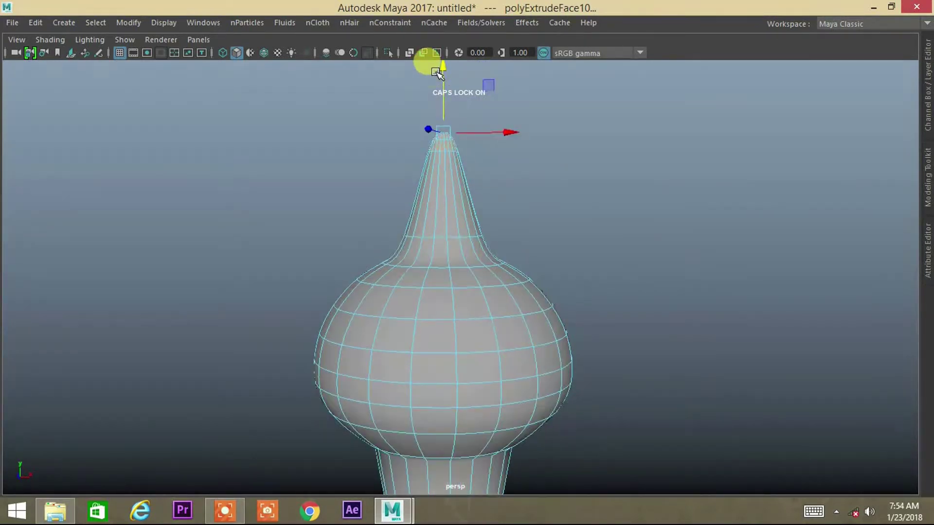
{"action": "left_click", "coordinate": [532, 177]}
Return the tower to object mode and examine its smoothed shape.
{"action": "scroll", "coordinate": [523, 209], "scroll_direction": "down", "scroll_amount": 5}
{"action": "scroll", "coordinate": [516, 243], "scroll_direction": "up", "scroll_amount": 3}
{"action": "right_click_drag", "start_coordinate": [458, 258], "coordinate": [528, 86]}
{"action": "right_click_drag", "start_coordinate": [417, 248], "coordinate": [501, 71]}
{"action": "left_click", "coordinate": [542, 137]}
{"action": "scroll", "coordinate": [542, 136], "scroll_direction": "down", "scroll_amount": 5}
{"action": "middle_click_drag", "start_coordinate": [509, 219], "coordinate": [496, 170], "text": "alt"}
{"action": "middle_click_drag", "start_coordinate": [477, 259], "coordinate": [461, 311], "text": "alt"}
{"action": "scroll", "coordinate": [417, 242], "scroll_direction": "up", "scroll_amount": 4}
{"action": "middle_click_drag", "start_coordinate": [418, 242], "coordinate": [446, 253], "text": "alt"}
{"action": "scroll", "coordinate": [446, 254], "scroll_direction": "up", "scroll_amount": 2}
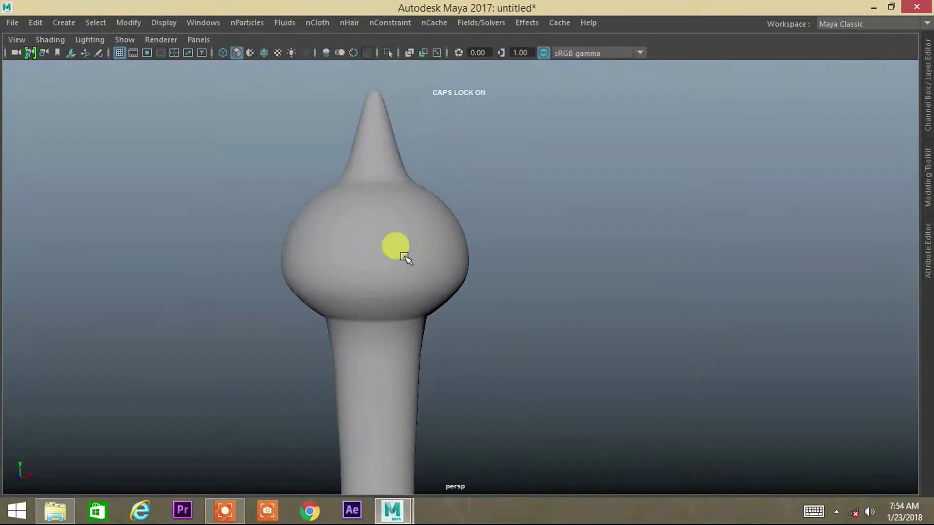
Turn off smooth preview, raise the vertices at the spire's tip slightly, and return to object mode.
{"action": "left_click", "coordinate": [404, 256]}
{"action": "key", "text": "1"}
{"action": "left_click", "coordinate": [517, 259]}
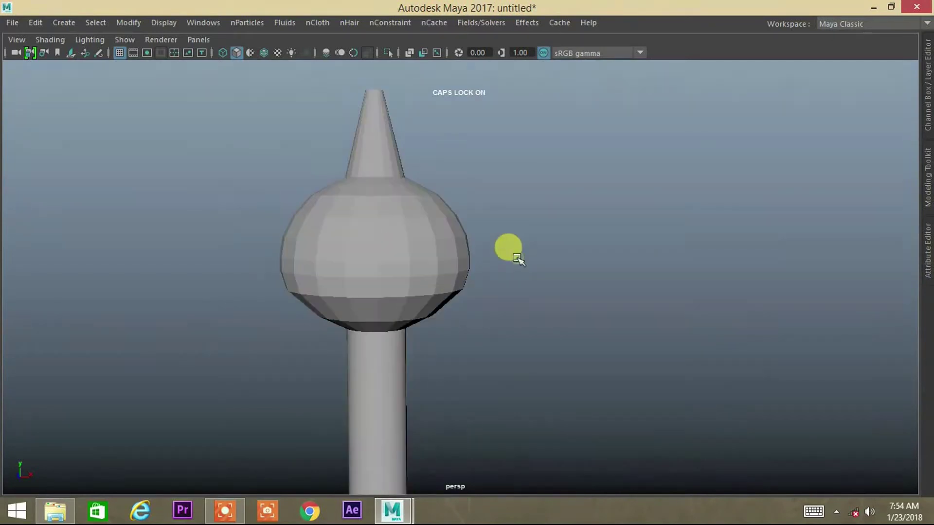
{"action": "left_click", "coordinate": [392, 167]}
{"action": "right_click_drag", "start_coordinate": [382, 100], "coordinate": [323, 88]}
{"action": "left_click_drag", "start_coordinate": [323, 79], "coordinate": [433, 98]}
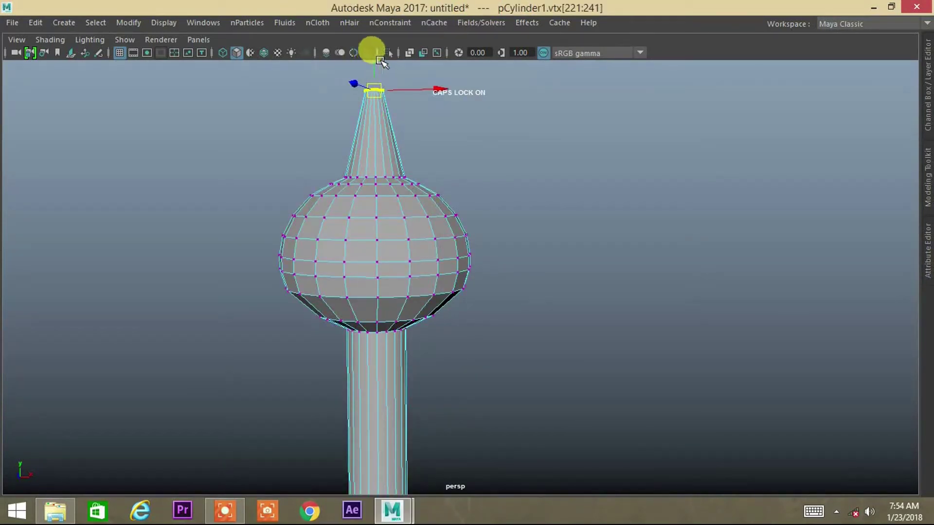
{"action": "right_click_drag", "start_coordinate": [382, 90], "coordinate": [383, 123]}
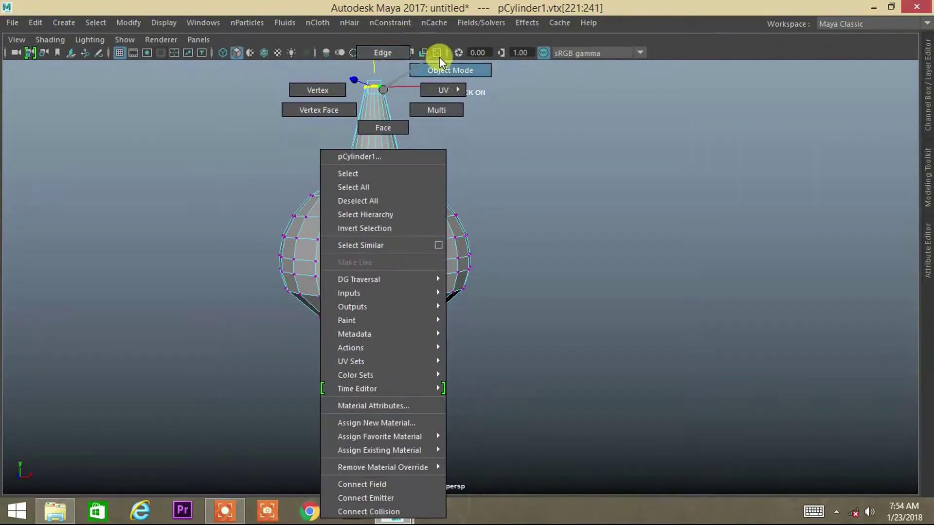
{"action": "right_click_drag", "start_coordinate": [436, 53], "coordinate": [440, 61]}
{"action": "left_click", "coordinate": [473, 113]}
Tighten the junction beneath the bulb with a Multi-Cut edge loop and check the tower in smooth preview.
{"action": "key", "text": "ctrl+space"}
{"action": "scroll", "coordinate": [354, 185], "scroll_direction": "down", "scroll_amount": 4}
{"action": "scroll", "coordinate": [313, 238], "scroll_direction": "up", "scroll_amount": 7}
{"action": "middle_click_drag", "start_coordinate": [285, 218], "coordinate": [302, 239], "text": "alt"}
{"action": "left_click_drag", "start_coordinate": [302, 240], "coordinate": [380, 249], "text": "alt"}
{"action": "key", "text": "ctrl+shift+x"}
{"action": "key", "text": "3"}
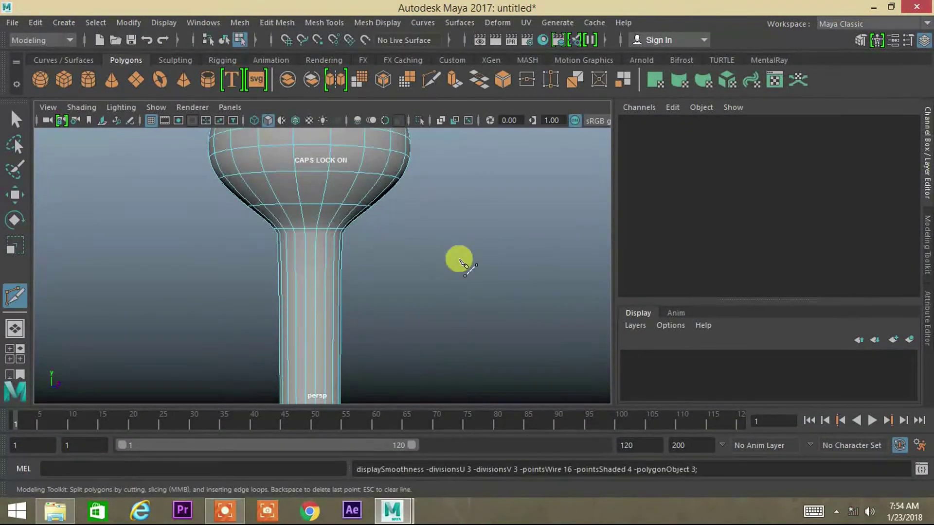
{"action": "key", "text": "1"}
{"action": "middle_click_drag", "start_coordinate": [369, 211], "coordinate": [371, 271], "text": "alt"}
{"action": "middle_click_drag", "start_coordinate": [343, 180], "coordinate": [361, 231], "text": "alt"}
{"action": "key", "text": "3"}
{"action": "scroll", "coordinate": [442, 207], "scroll_direction": "down", "scroll_amount": 7}
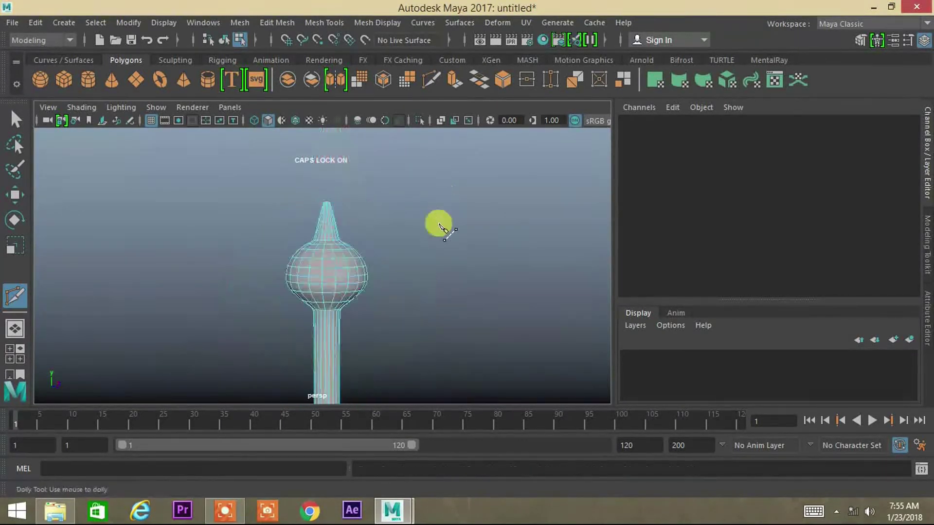
Turn off smooth preview and insert an edge loop around the pole near its base with Multi-Cut.
{"action": "middle_click_drag", "start_coordinate": [396, 327], "coordinate": [370, 156], "text": "alt"}
{"action": "scroll", "coordinate": [323, 256], "scroll_direction": "down", "scroll_amount": 5}
{"action": "scroll", "coordinate": [323, 257], "scroll_direction": "up", "scroll_amount": 2}
{"action": "middle_click_drag", "start_coordinate": [348, 216], "coordinate": [346, 165], "text": "alt"}
{"action": "key", "text": "1"}
{"action": "scroll", "coordinate": [313, 237], "scroll_direction": "up", "scroll_amount": 2}
{"action": "scroll", "coordinate": [313, 236], "scroll_direction": "up", "scroll_amount": 6}
{"action": "middle_click_drag", "start_coordinate": [359, 232], "coordinate": [357, 199], "text": "alt"}
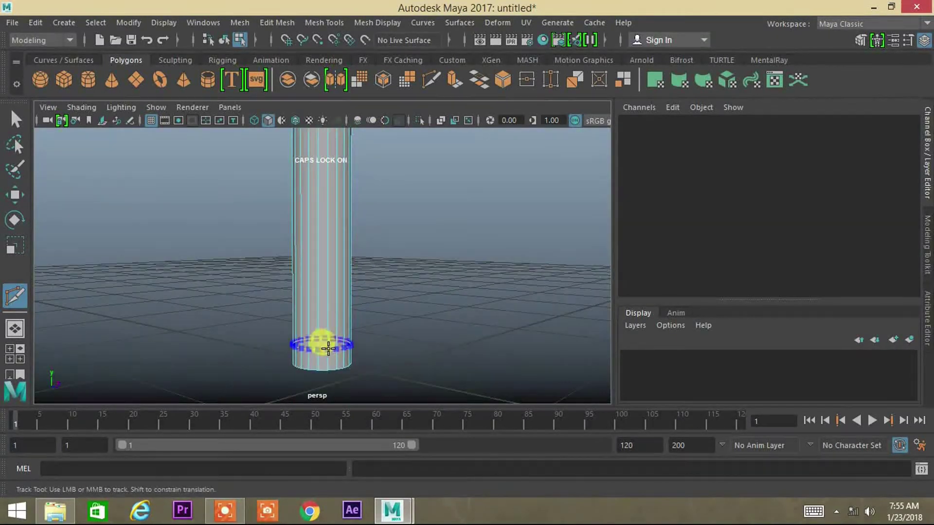
Return the tower to object mode and clear its selection.
{"action": "scroll", "coordinate": [397, 290], "scroll_direction": "down", "scroll_amount": 6}
{"action": "middle_click_drag", "start_coordinate": [316, 311], "coordinate": [313, 375], "text": "alt"}
{"action": "middle_click_drag", "start_coordinate": [322, 204], "coordinate": [317, 407], "text": "alt"}
{"action": "scroll", "coordinate": [423, 308], "scroll_direction": "down", "scroll_amount": 5}
{"action": "left_click_drag", "start_coordinate": [373, 286], "coordinate": [316, 304], "text": "alt"}
{"action": "scroll", "coordinate": [313, 240], "scroll_direction": "up", "scroll_amount": 6}
{"action": "middle_click_drag", "start_coordinate": [313, 239], "coordinate": [303, 269], "text": "alt"}
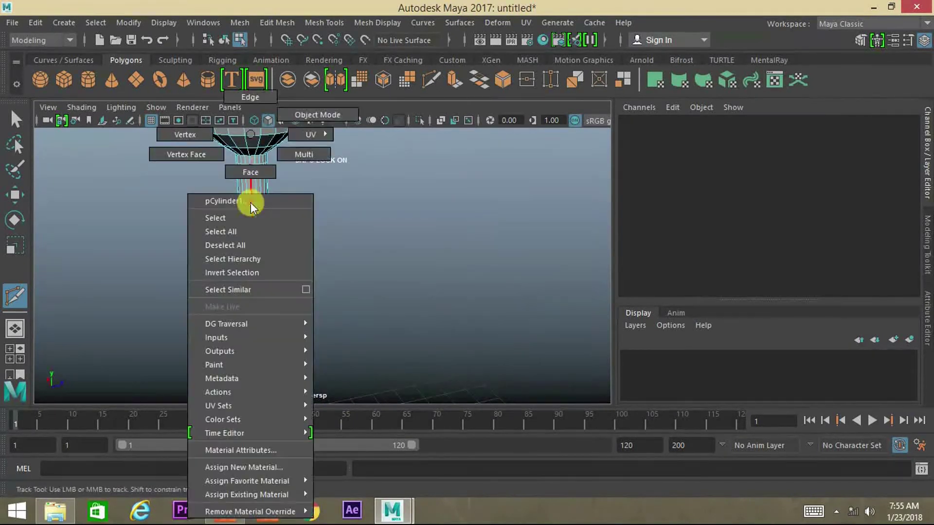
{"action": "right_click_drag", "start_coordinate": [251, 155], "coordinate": [320, 128]}
{"action": "left_click", "coordinate": [358, 170]}
Draw a rectangular polygon plane on the grid beside the pole's base to serve as the flag.
{"action": "scroll", "coordinate": [366, 259], "scroll_direction": "down", "scroll_amount": 6}
{"action": "left_click_drag", "start_coordinate": [376, 268], "coordinate": [354, 220], "text": "alt"}
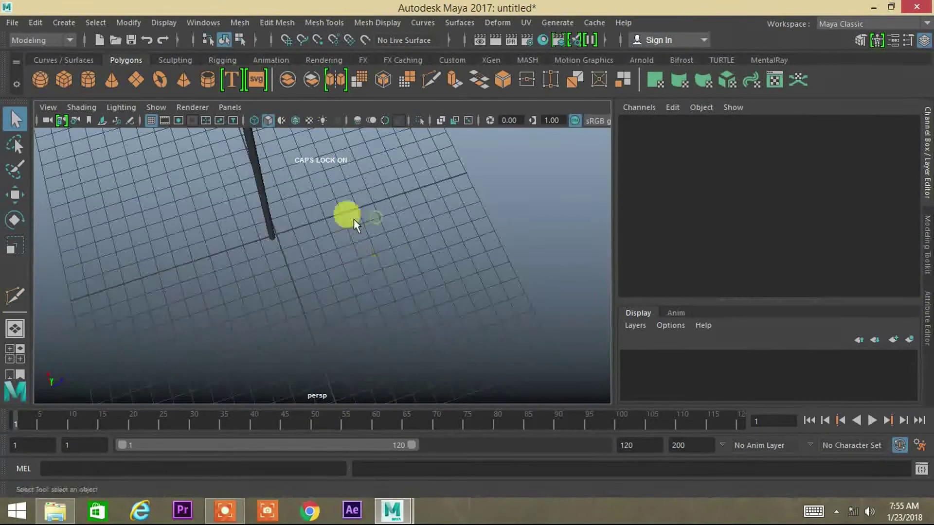
{"action": "left_click", "coordinate": [135, 80]}
{"action": "left_click", "coordinate": [136, 79]}
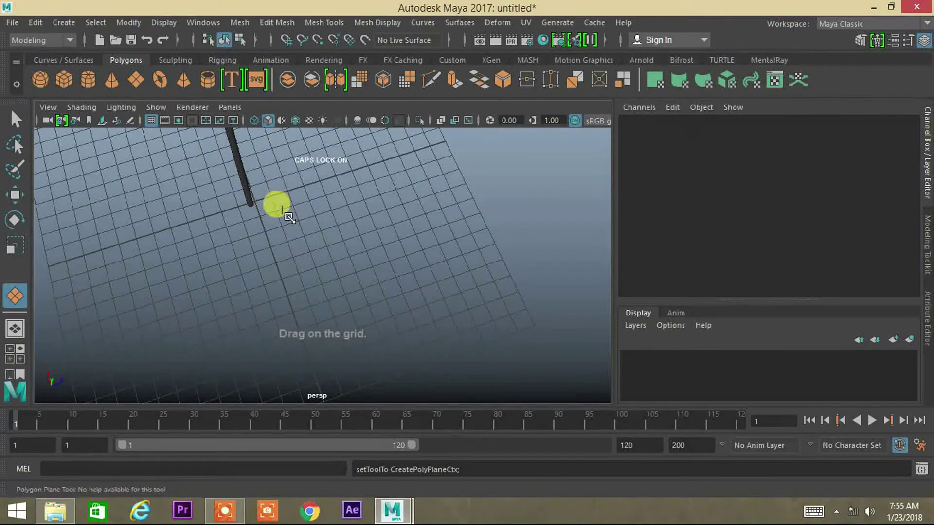
{"action": "left_click_drag", "start_coordinate": [271, 211], "coordinate": [502, 265]}
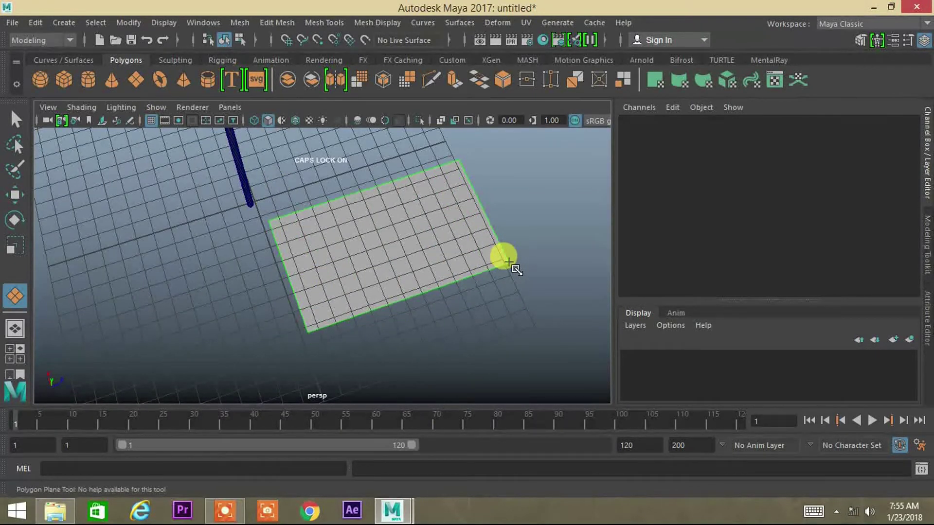
{"action": "left_click_drag", "start_coordinate": [508, 263], "coordinate": [509, 263]}
Increase the new plane's width and height subdivisions to form a dense grid, and reselect the plane as an object.
{"action": "left_click", "coordinate": [837, 271]}
{"action": "left_click", "coordinate": [838, 259], "text": "shift"}
{"action": "middle_click_drag", "start_coordinate": [378, 317], "coordinate": [556, 285]}
{"action": "right_click_drag", "start_coordinate": [426, 268], "coordinate": [478, 119]}
{"action": "left_click", "coordinate": [509, 286]}
{"action": "left_click", "coordinate": [385, 229]}
Raise the plane along the pole to a Translate Y of about 9.779.
{"action": "key", "text": "w"}
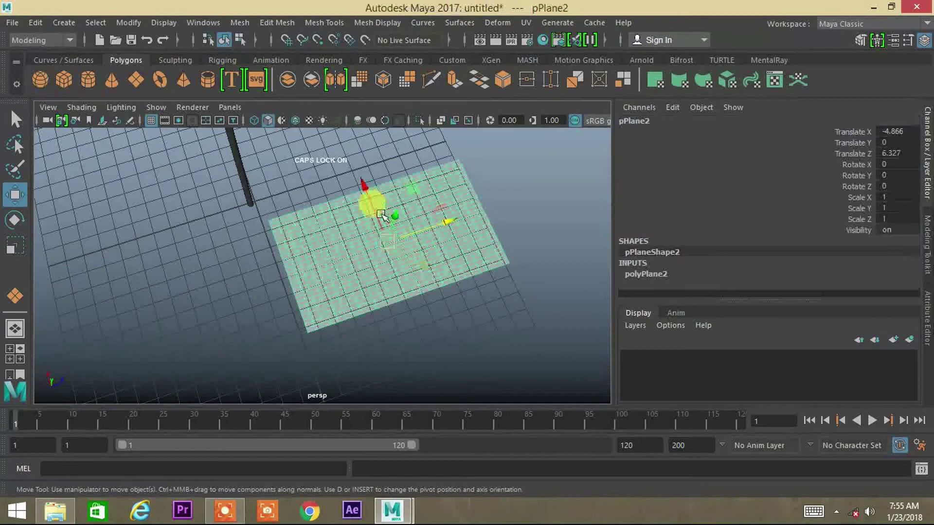
{"action": "left_click_drag", "start_coordinate": [488, 311], "coordinate": [450, 237], "text": "alt"}
{"action": "left_click_drag", "start_coordinate": [413, 273], "coordinate": [384, 69]}
{"action": "scroll", "coordinate": [450, 281], "scroll_direction": "down", "scroll_amount": 6}
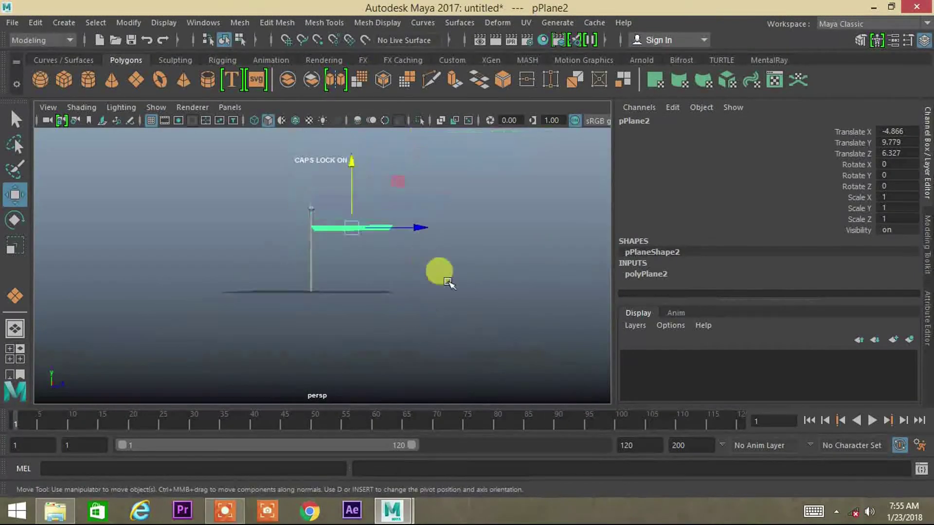
{"action": "left_click_drag", "start_coordinate": [450, 281], "coordinate": [415, 306], "text": "alt"}
Rotate the plane 90 degrees about Z so it stands upright.
{"action": "key", "text": "r"}
{"action": "type", "text": "e"}
{"action": "type", "text": "90"}
{"action": "left_click", "coordinate": [486, 306]}
{"action": "left_click_drag", "start_coordinate": [486, 306], "coordinate": [486, 287], "text": "alt"}
{"action": "left_click", "coordinate": [409, 214]}
{"action": "left_click_drag", "start_coordinate": [409, 214], "coordinate": [487, 270], "text": "alt"}
{"action": "scroll", "coordinate": [423, 236], "scroll_direction": "down", "scroll_amount": 5}
Scale the flag plane uniformly to about 0.588 and move it towards the pole, to about X -0.086 and Z 4.177.
{"action": "key", "text": "w"}
{"action": "left_click_drag", "start_coordinate": [277, 238], "coordinate": [421, 246], "text": "alt"}
{"action": "left_click_drag", "start_coordinate": [238, 236], "coordinate": [204, 244]}
{"action": "left_click_drag", "start_coordinate": [298, 285], "coordinate": [260, 230], "text": "alt"}
{"action": "key", "text": "r"}
{"action": "key", "text": "w"}
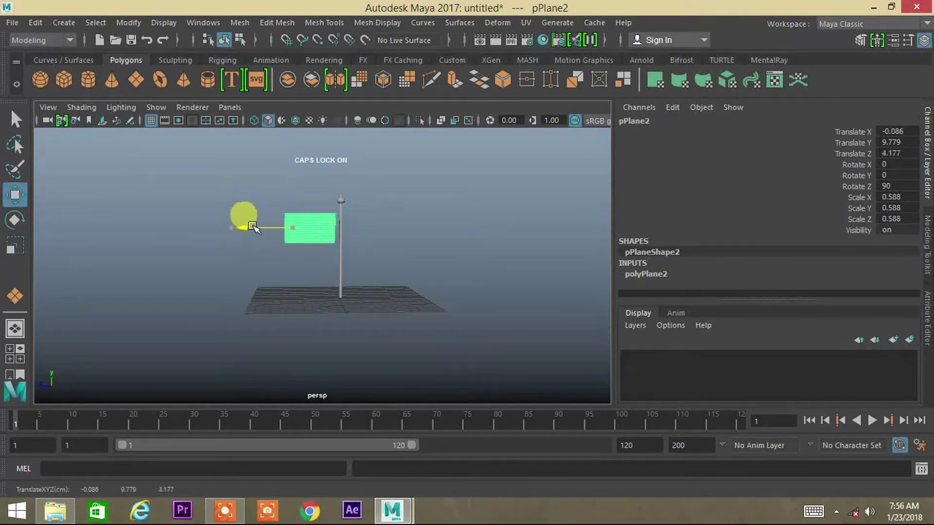
Fit the flag just below the bulb with a uniform scale of about 0.575, at about X -0.113, Y 10.979, Z 3.216.
{"action": "left_click_drag", "start_coordinate": [463, 235], "coordinate": [407, 210], "text": "alt"}
{"action": "key", "text": "r"}
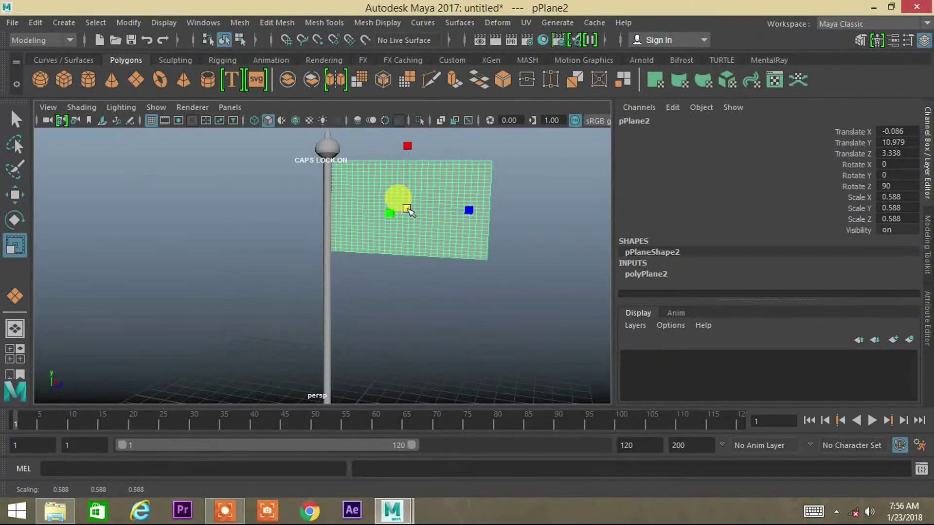
{"action": "left_click_drag", "start_coordinate": [402, 246], "coordinate": [432, 226], "text": "alt"}
{"action": "key", "text": "w"}
{"action": "left_click_drag", "start_coordinate": [527, 277], "coordinate": [406, 259], "text": "alt"}
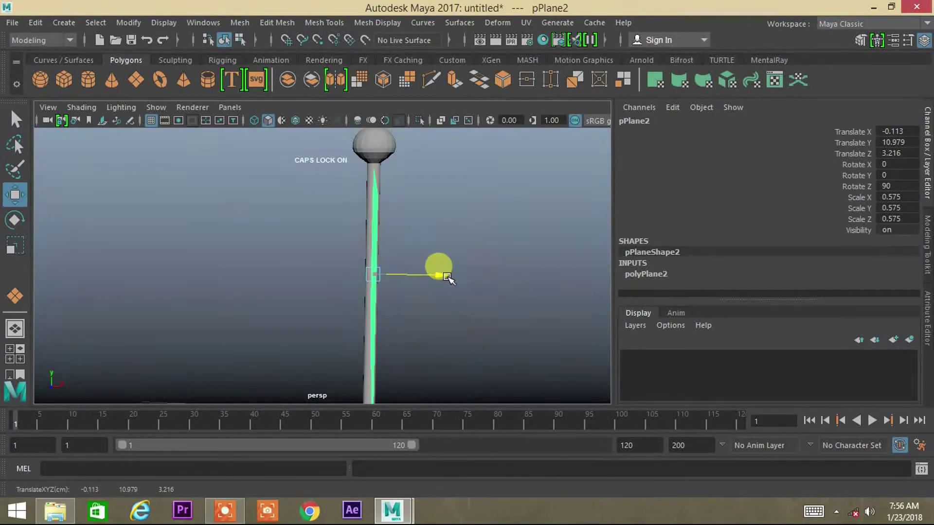
{"action": "left_click_drag", "start_coordinate": [202, 306], "coordinate": [261, 261], "text": "alt"}
In wireframe display, nudge the flag to about Y 10.942 and Z 3.191 so its edge sits inside the pole.
{"action": "key", "text": "4"}
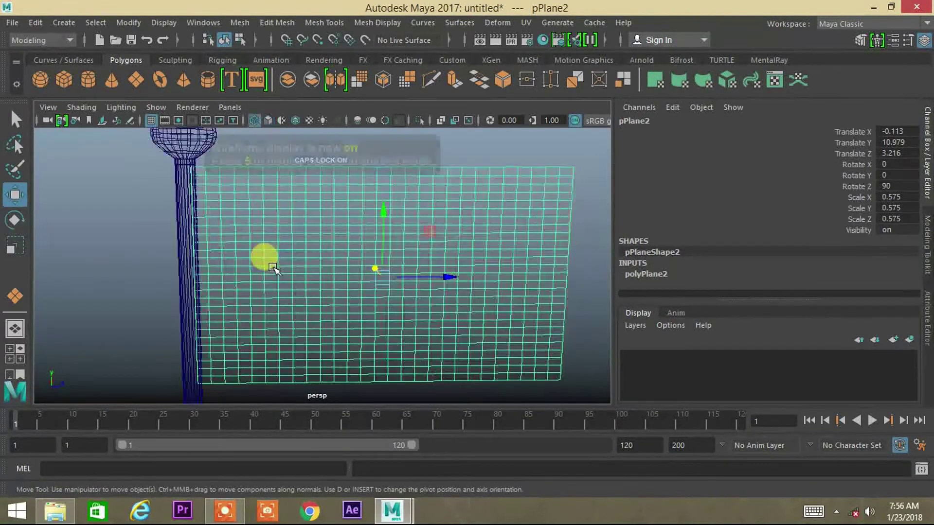
{"action": "left_click_drag", "start_coordinate": [436, 278], "coordinate": [435, 279]}
{"action": "left_click_drag", "start_coordinate": [388, 213], "coordinate": [389, 217]}
{"action": "middle_click_drag", "start_coordinate": [323, 298], "coordinate": [354, 268], "text": "alt"}
{"action": "left_click_drag", "start_coordinate": [355, 269], "coordinate": [356, 258], "text": "alt"}
{"action": "right_click_drag", "start_coordinate": [385, 251], "coordinate": [446, 111]}
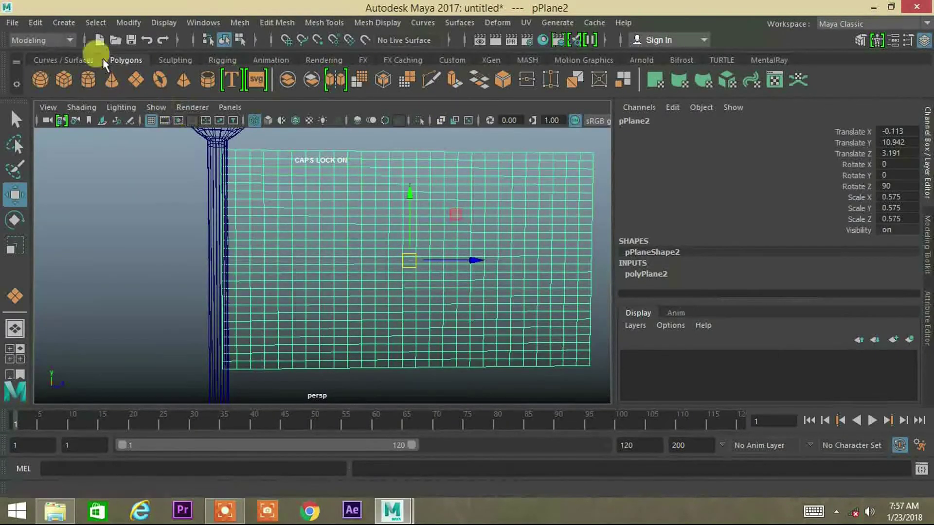
Switch to the FX menu set and turn the flag plane into an nCloth.
{"action": "left_click", "coordinate": [28, 47]}
{"action": "left_click", "coordinate": [55, 95]}
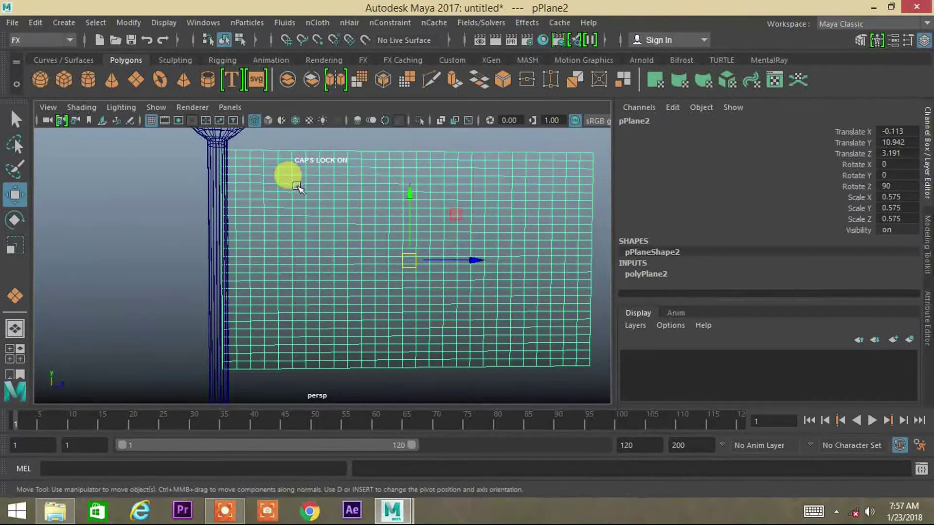
{"action": "left_click_drag", "start_coordinate": [306, 214], "coordinate": [317, 225], "text": "alt"}
{"action": "right_click", "coordinate": [316, 227]}
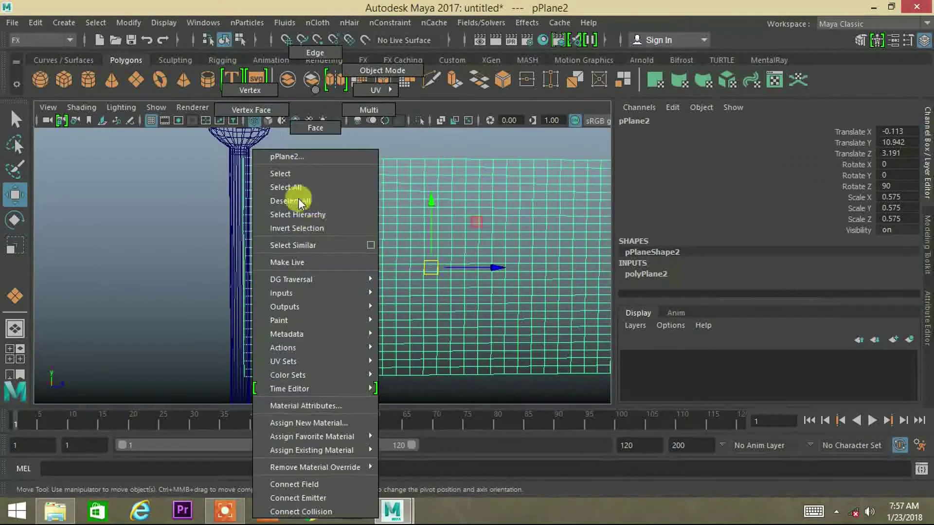
{"action": "left_click", "coordinate": [395, 185]}
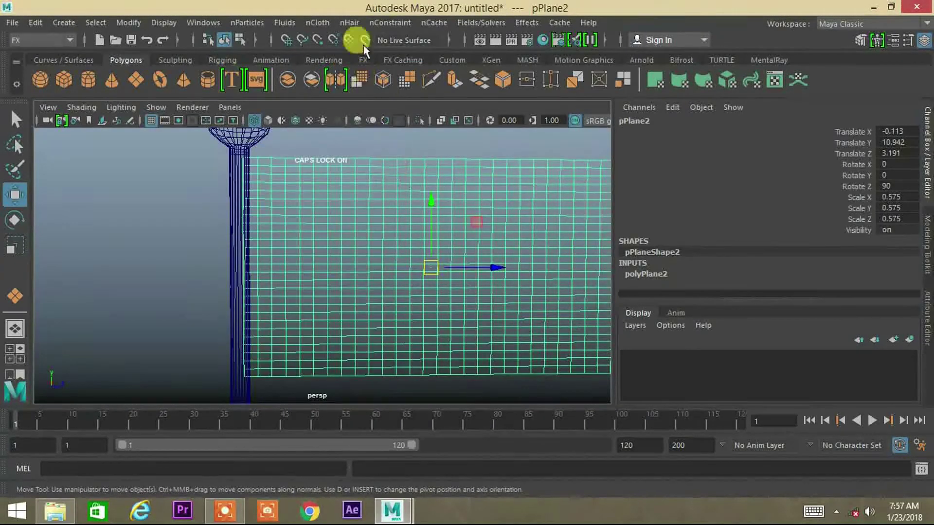
{"action": "left_click", "coordinate": [317, 23]}
{"action": "left_click", "coordinate": [337, 72]}
Select the column of flag vertices along the pole and pin them with a Transform Constraint.
{"action": "right_click", "coordinate": [359, 195]}
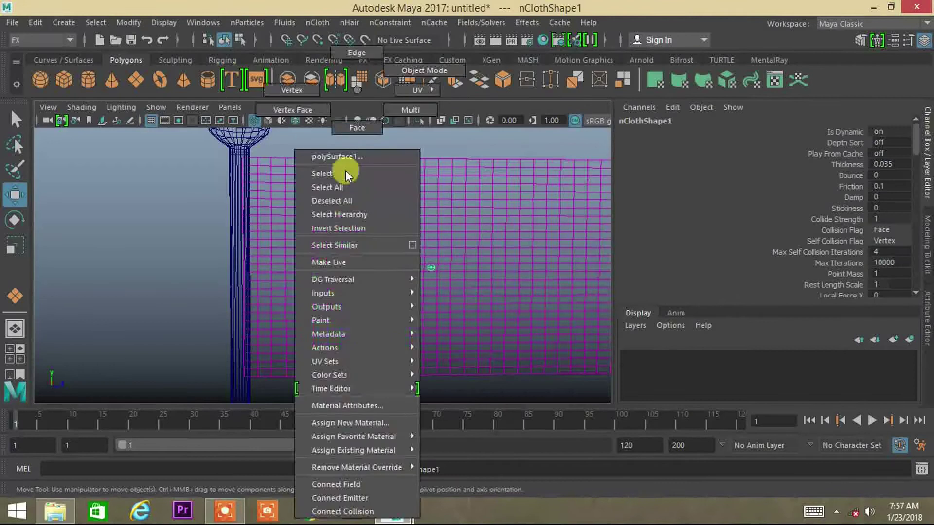
{"action": "right_click_drag", "start_coordinate": [359, 197], "coordinate": [217, 151]}
{"action": "left_click_drag", "start_coordinate": [252, 417], "coordinate": [253, 418]}
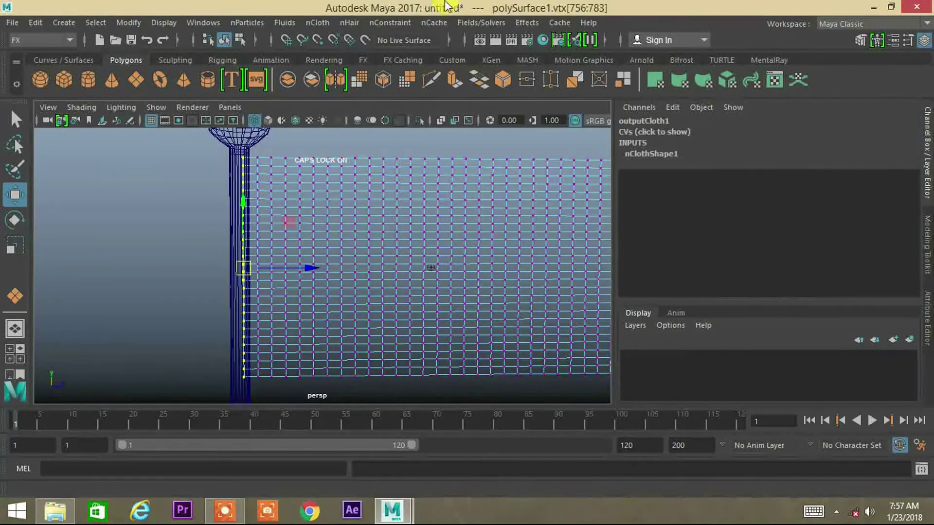
{"action": "left_click", "coordinate": [390, 23]}
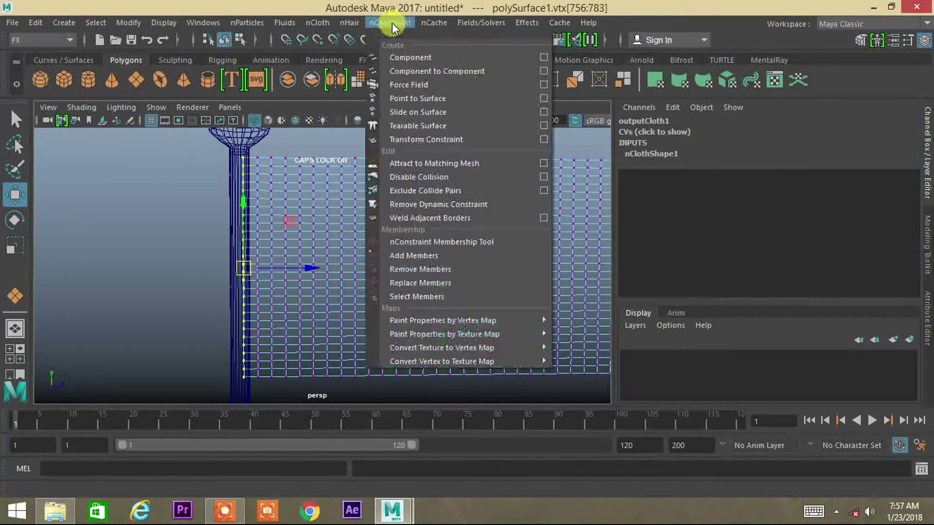
{"action": "left_click", "coordinate": [428, 142]}
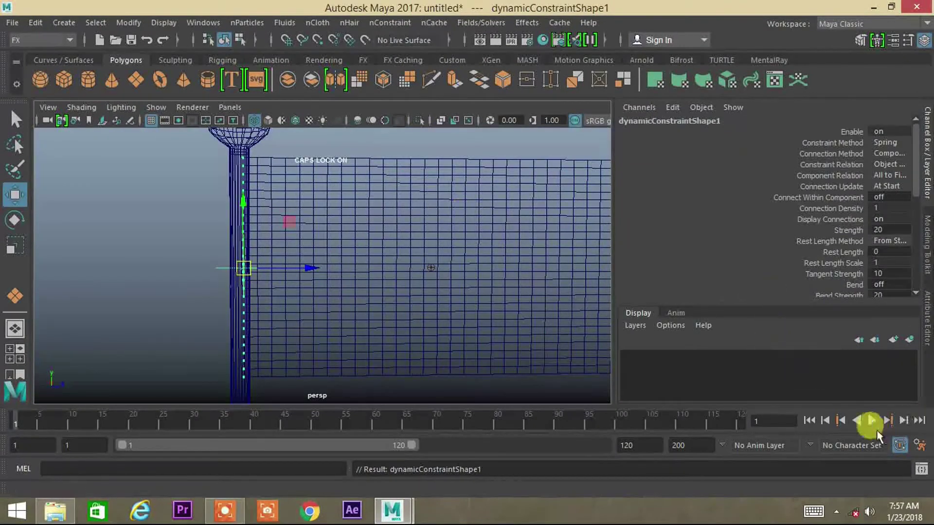
Play the cloth simulation in shaded display to check how the pinned flag falls.
{"action": "left_click", "coordinate": [873, 422]}
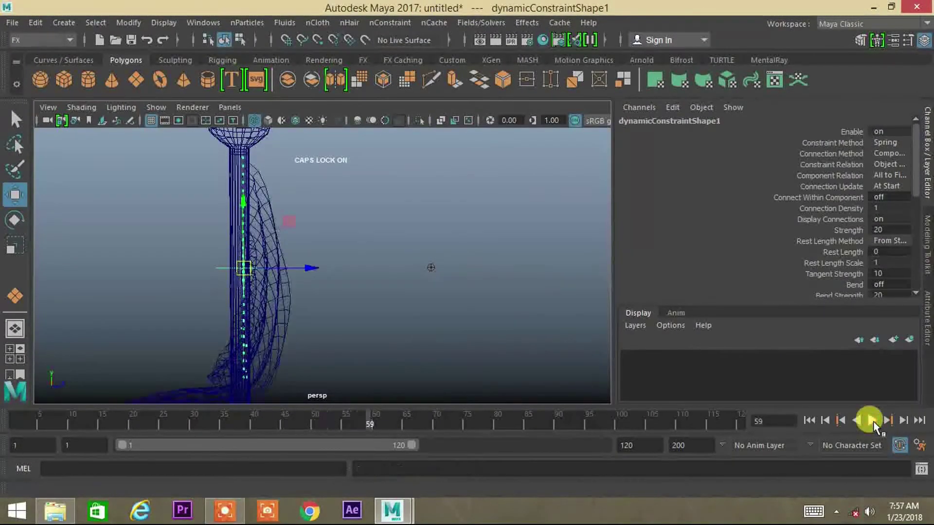
{"action": "key", "text": "5"}
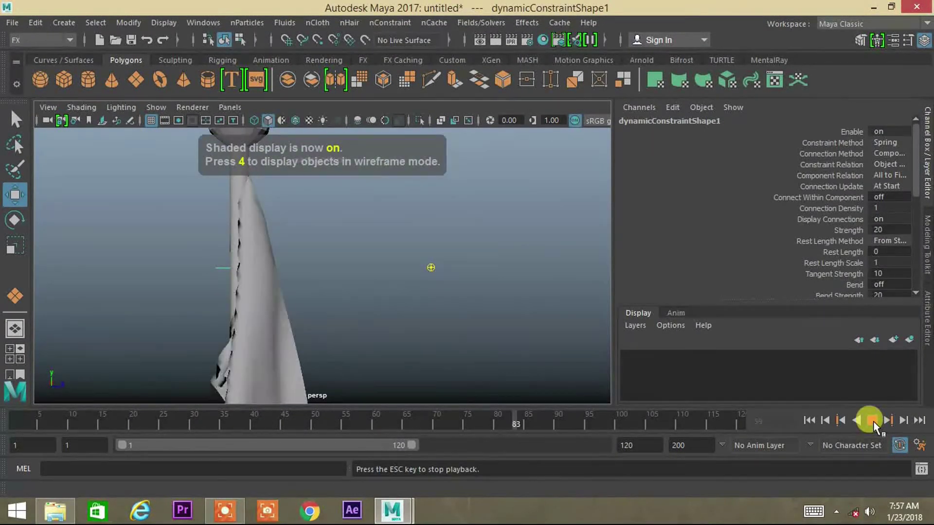
{"action": "left_click", "coordinate": [306, 339]}
{"action": "key", "text": "Caps_Lock"}
Set the nucleus1 solver's gravity to 0 and replay the simulation from the first frame.
{"action": "left_click", "coordinate": [927, 313]}
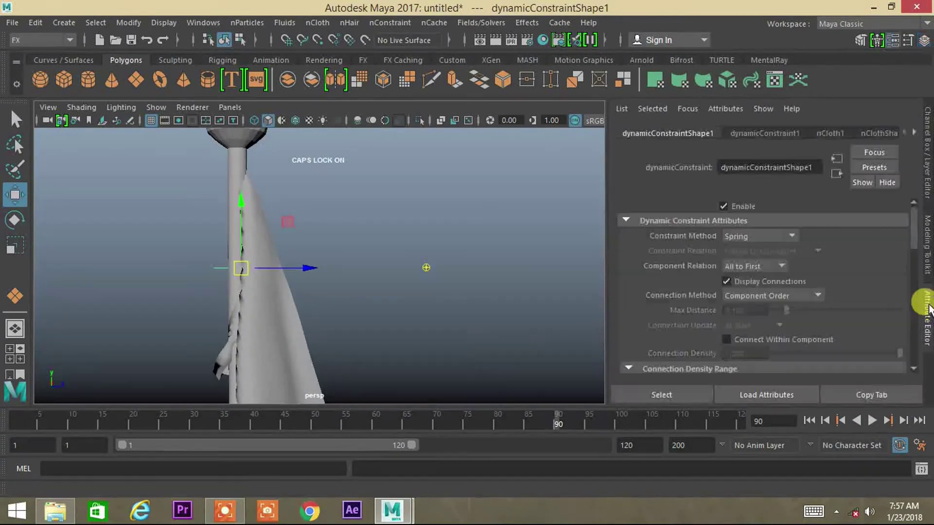
{"action": "left_click", "coordinate": [829, 133]}
{"action": "left_click", "coordinate": [880, 133]}
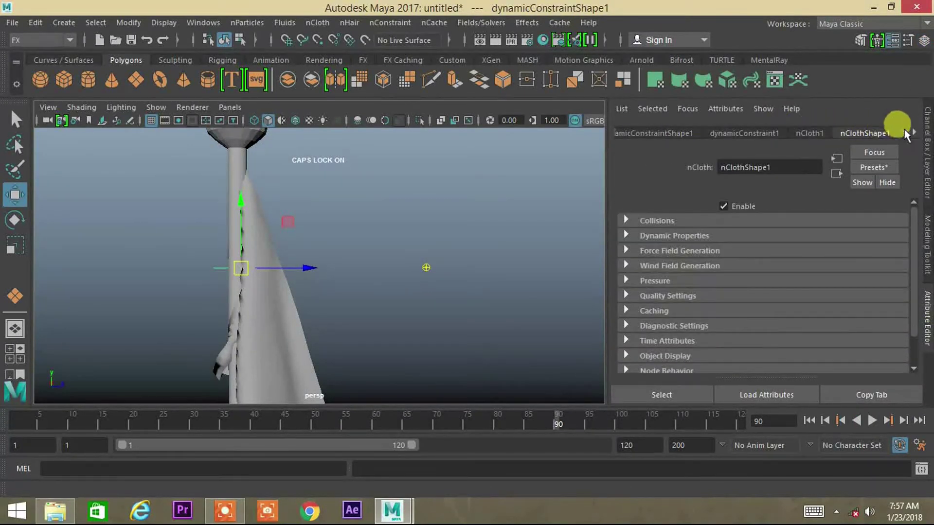
{"action": "left_click", "coordinate": [915, 130]}
{"action": "left_click", "coordinate": [771, 133]}
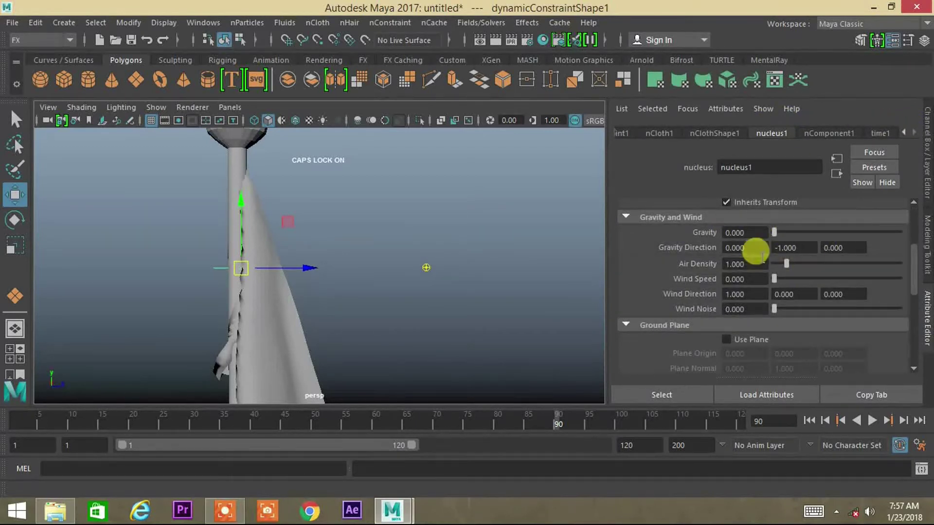
{"action": "left_click", "coordinate": [809, 419]}
{"action": "left_click", "coordinate": [871, 420]}
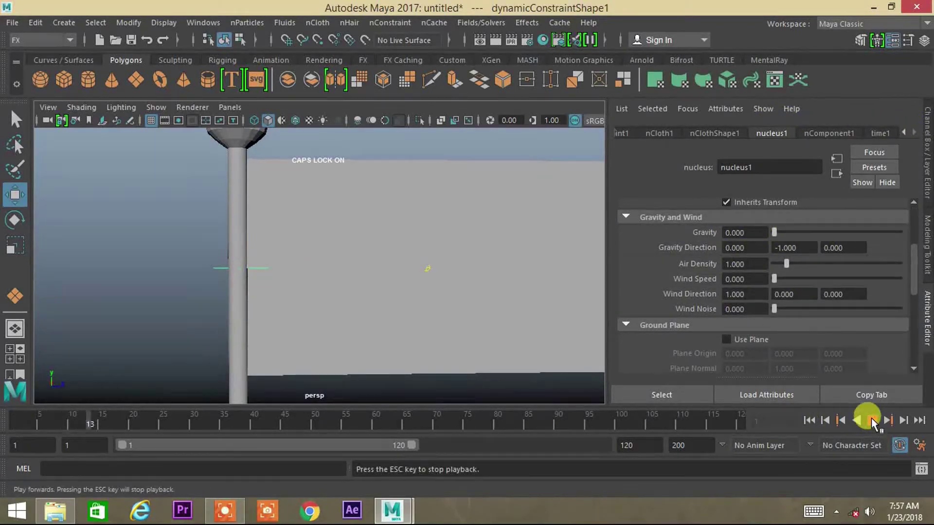
{"action": "left_click", "coordinate": [871, 420]}
Set the nucleus air density to about 2.033 and wind speed to about 7.143, and play the simulation.
{"action": "mouse_move", "coordinate": [786, 263]}
{"action": "left_mouse_down"}
{"action": "mouse_move", "coordinate": [795, 263]}
{"action": "mouse_move", "coordinate": [791, 278]}
{"action": "left_mouse_up"}
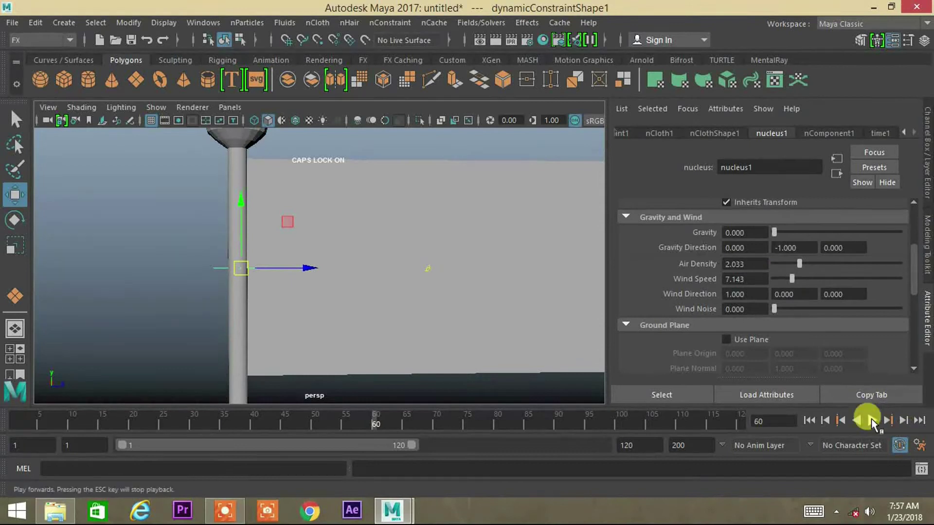
{"action": "left_click", "coordinate": [871, 419]}
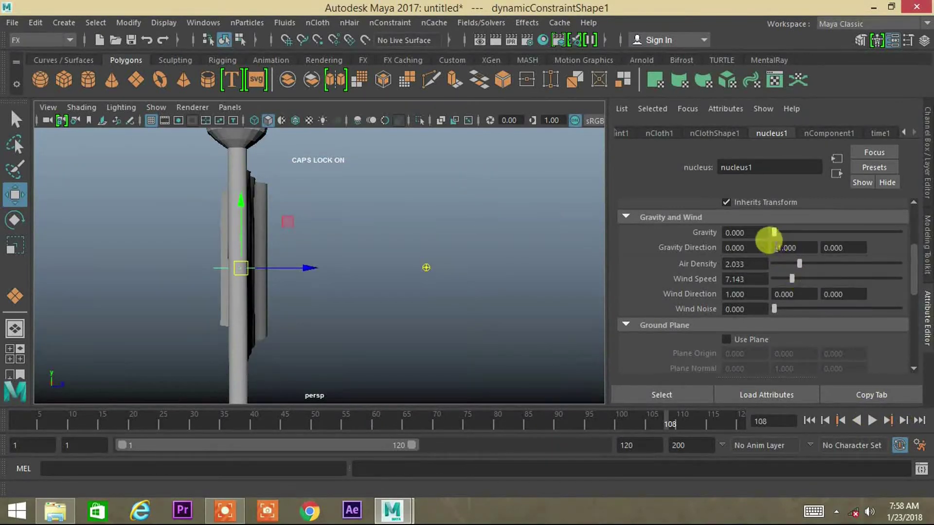
Set the Y component of the nucleus gravity direction to 0 and replay the simulation from the start.
{"action": "key", "text": "Tab"}
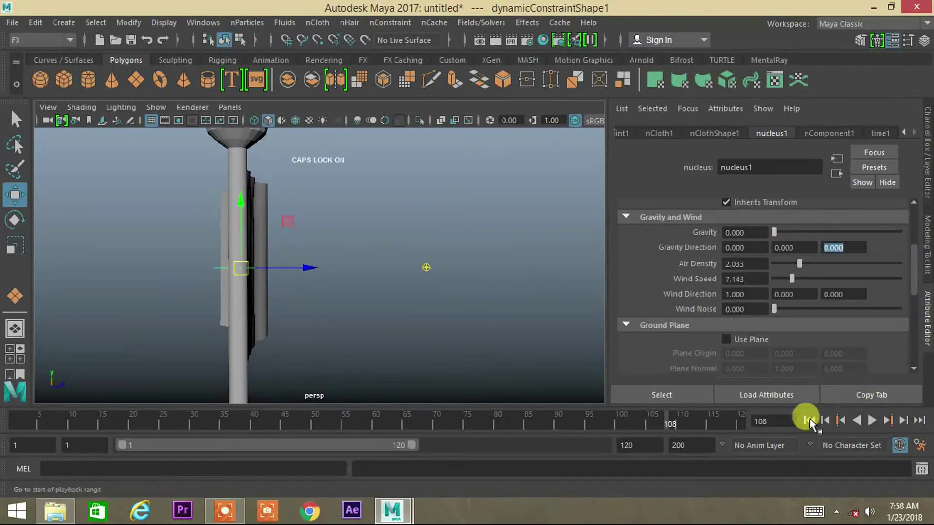
{"action": "left_click", "coordinate": [808, 420]}
{"action": "left_click", "coordinate": [868, 421]}
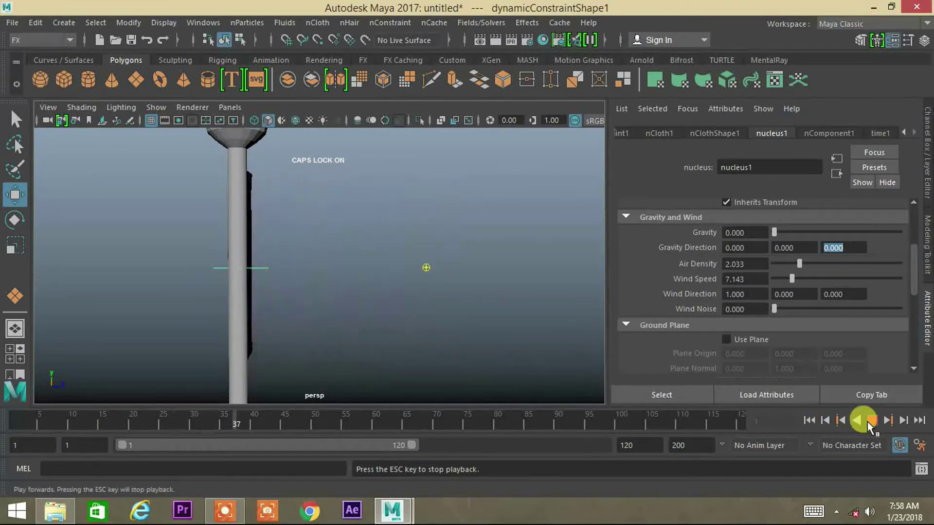
{"action": "left_click", "coordinate": [868, 422]}
Set the Z component of the nucleus gravity direction to 1 and replay the simulation from the start.
{"action": "left_click", "coordinate": [825, 249]}
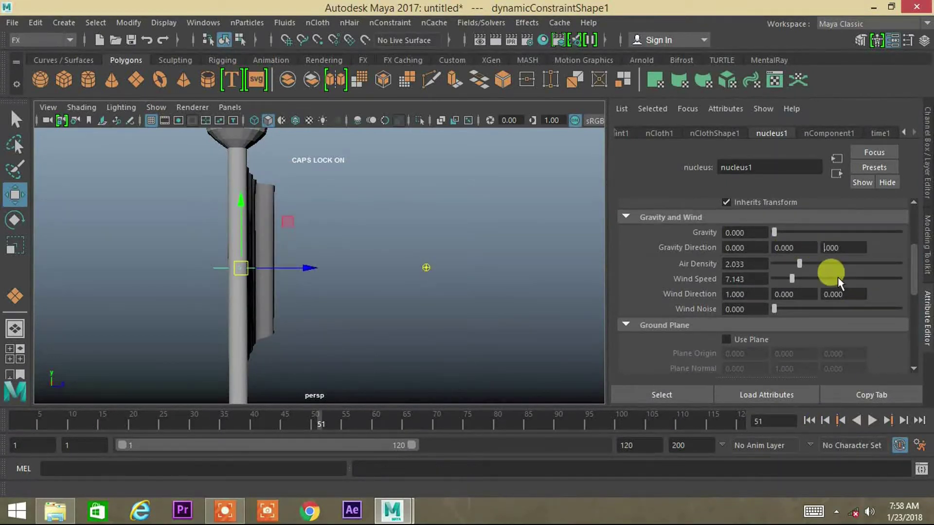
{"action": "key", "text": "Tab"}
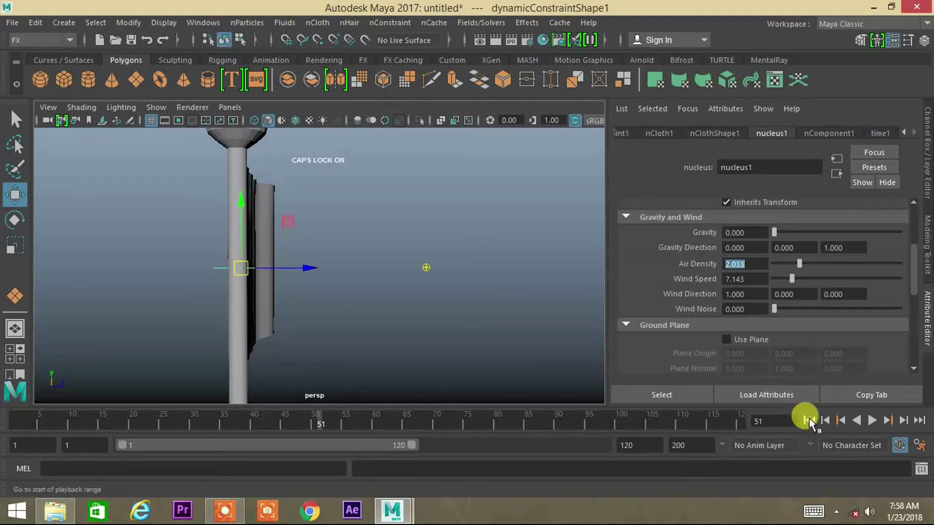
{"action": "left_click", "coordinate": [808, 420]}
{"action": "left_click", "coordinate": [868, 420]}
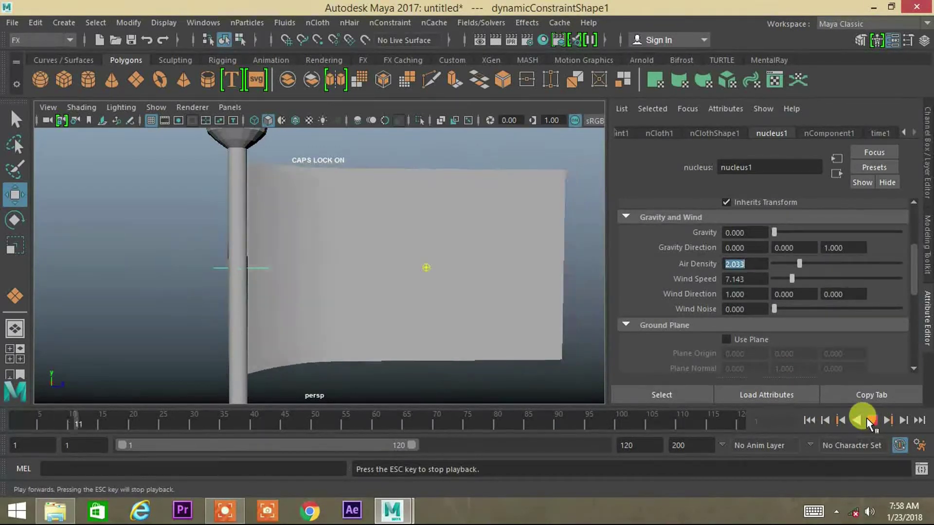
{"action": "left_click", "coordinate": [844, 421]}
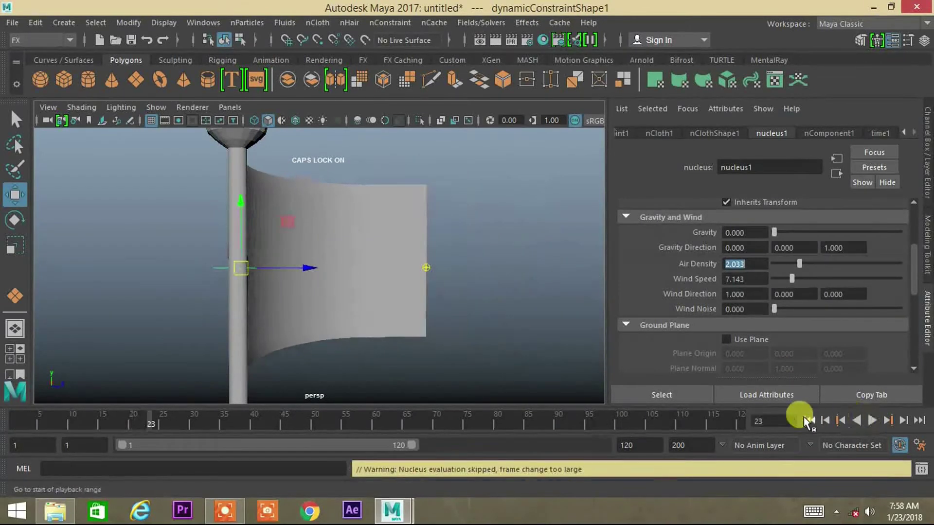
{"action": "left_click", "coordinate": [870, 421]}
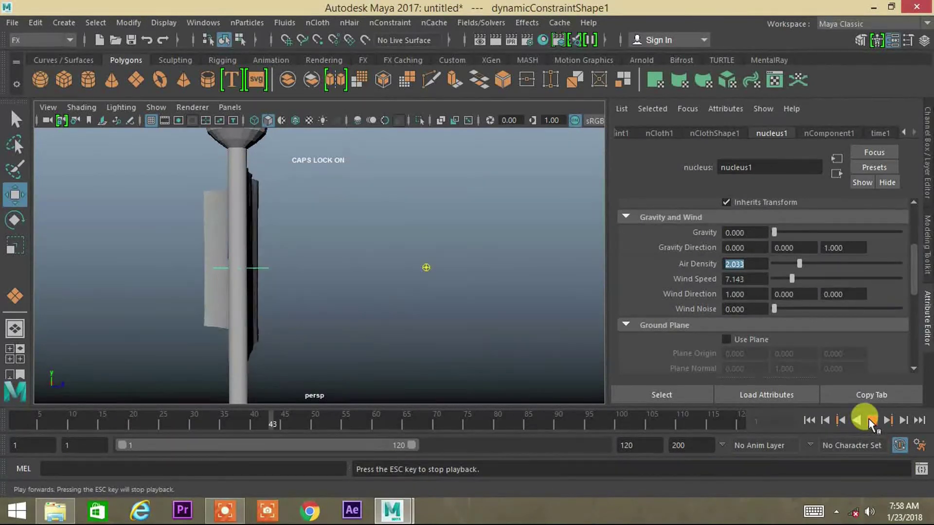
{"action": "left_click", "coordinate": [870, 421]}
Rewind to the first frame, raise the nucleus wind speed to about 11.264, and set the wind direction to 0, 0, 1.
{"action": "scroll", "coordinate": [457, 306], "scroll_direction": "down", "scroll_amount": 5}
{"action": "left_click_drag", "start_coordinate": [477, 308], "coordinate": [357, 312], "text": "alt"}
{"action": "middle_click_drag", "start_coordinate": [387, 306], "coordinate": [399, 291], "text": "alt"}
{"action": "left_click", "coordinate": [810, 421]}
{"action": "left_click_drag", "start_coordinate": [360, 325], "coordinate": [507, 338], "text": "alt"}
{"action": "left_click_drag", "start_coordinate": [793, 275], "coordinate": [801, 276]}
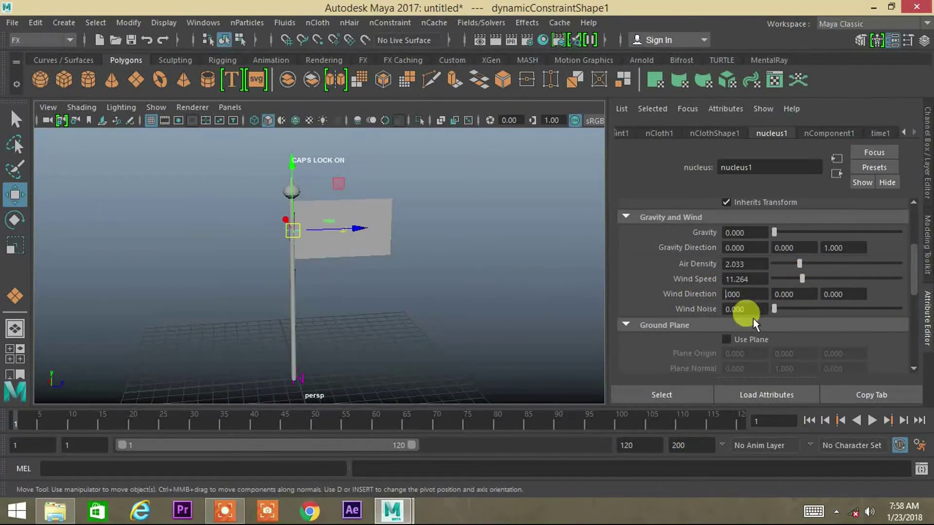
{"action": "key", "text": "Tab"}
{"action": "key", "text": "Tab"}
{"action": "left_click", "coordinate": [835, 294]}
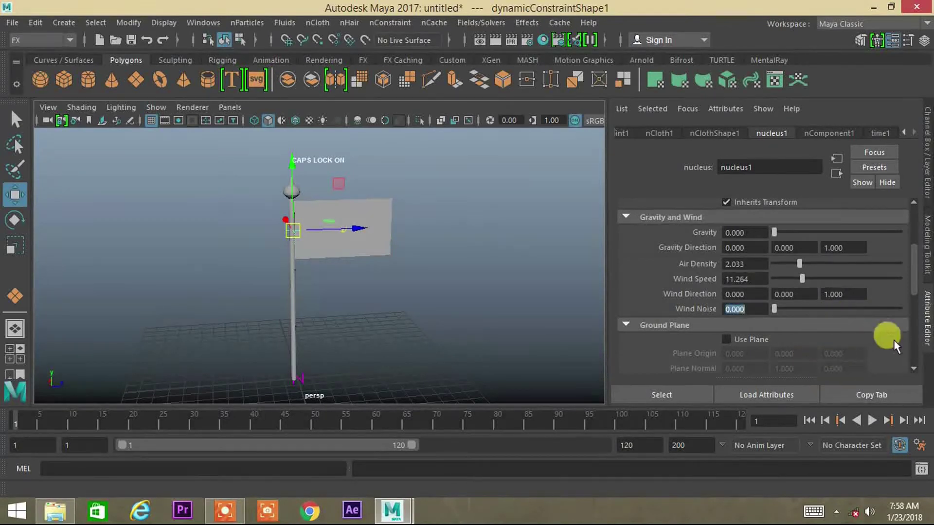
Play the flag simulation, raise the nucleus air density to about 2.473, and play it again.
{"action": "left_click", "coordinate": [868, 418]}
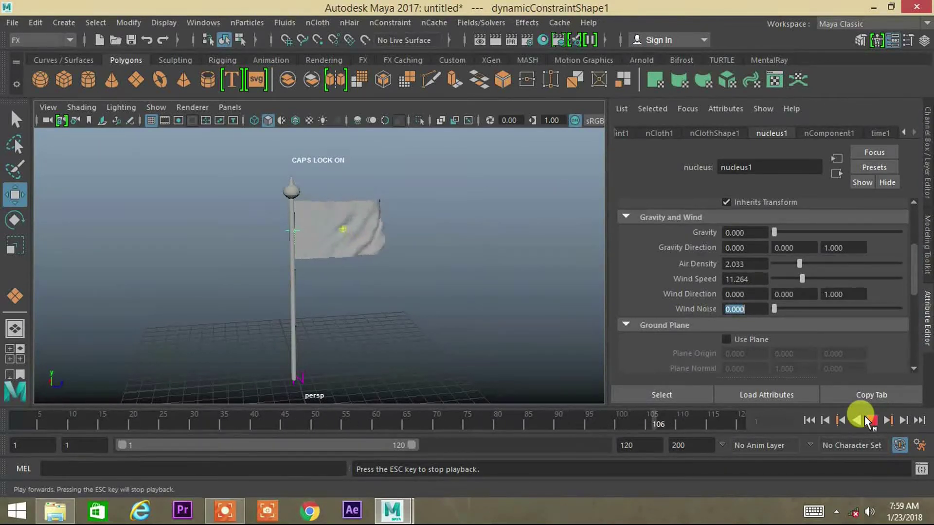
{"action": "left_click", "coordinate": [868, 419]}
{"action": "left_click_drag", "start_coordinate": [799, 262], "coordinate": [804, 264]}
{"action": "left_click", "coordinate": [872, 420]}
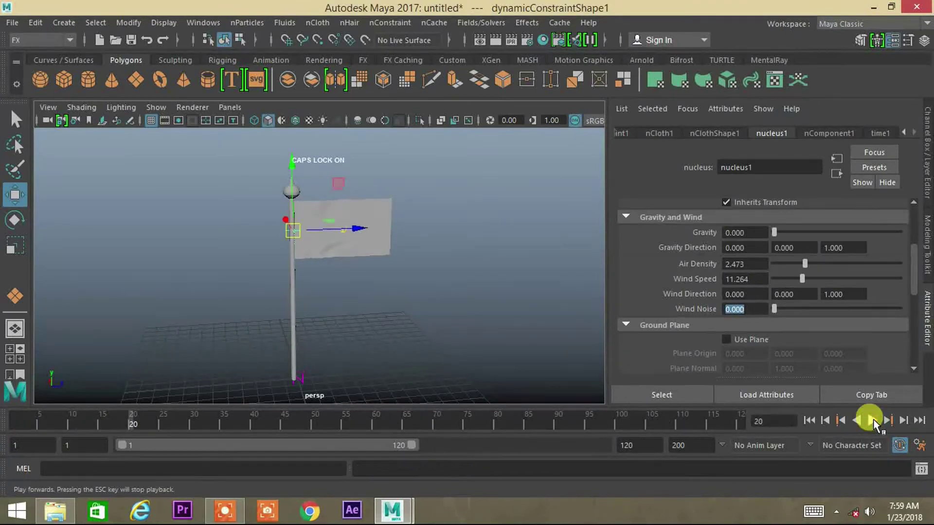
{"action": "left_click", "coordinate": [872, 420]}
Set the Z component of the nucleus gravity direction to 0 and air density to about 2.527, and replay the simulation from the start.
{"action": "left_click", "coordinate": [825, 247]}
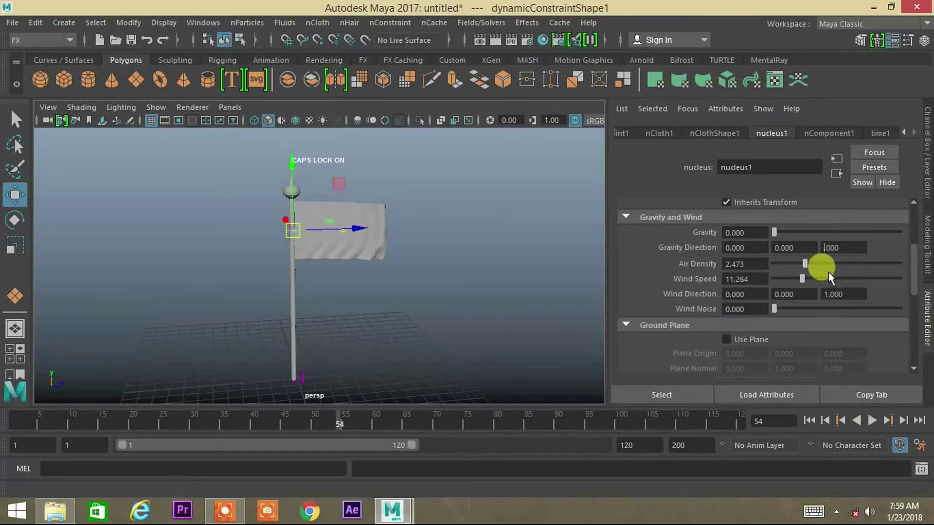
{"action": "left_click_drag", "start_coordinate": [806, 258], "coordinate": [804, 259]}
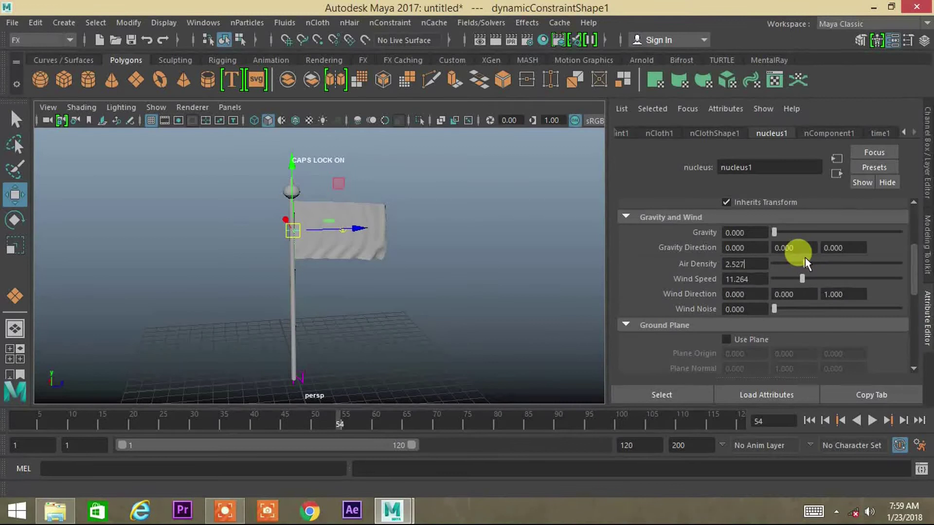
{"action": "left_click", "coordinate": [810, 422]}
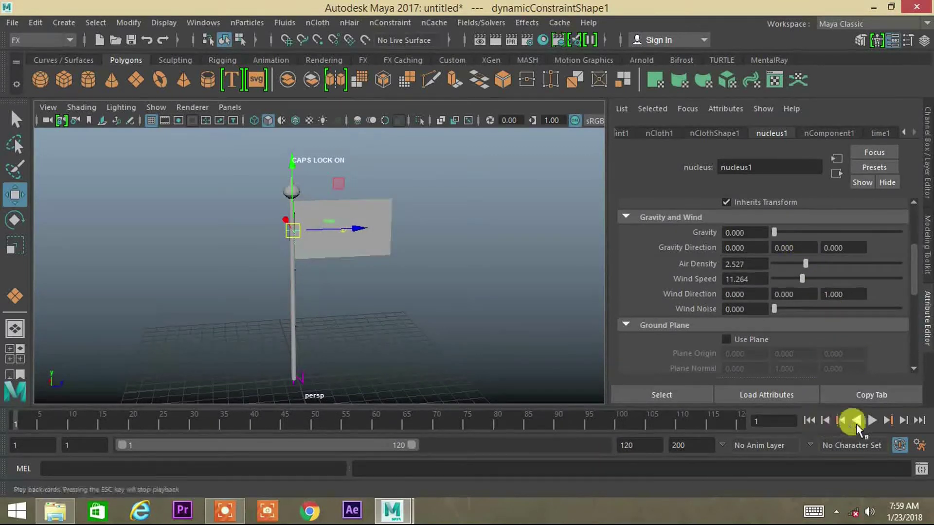
{"action": "left_click", "coordinate": [872, 420]}
{"action": "scroll", "coordinate": [423, 257], "scroll_direction": "up", "scroll_amount": 5}
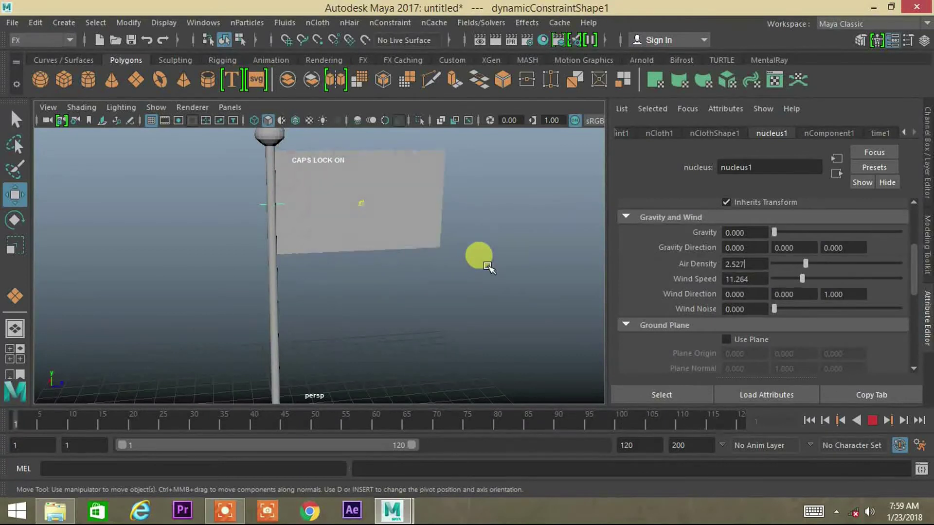
Extend the playback range to frame 200, move its start to frame 49, and stop the simulation.
{"action": "left_click_drag", "start_coordinate": [391, 450], "coordinate": [662, 444]}
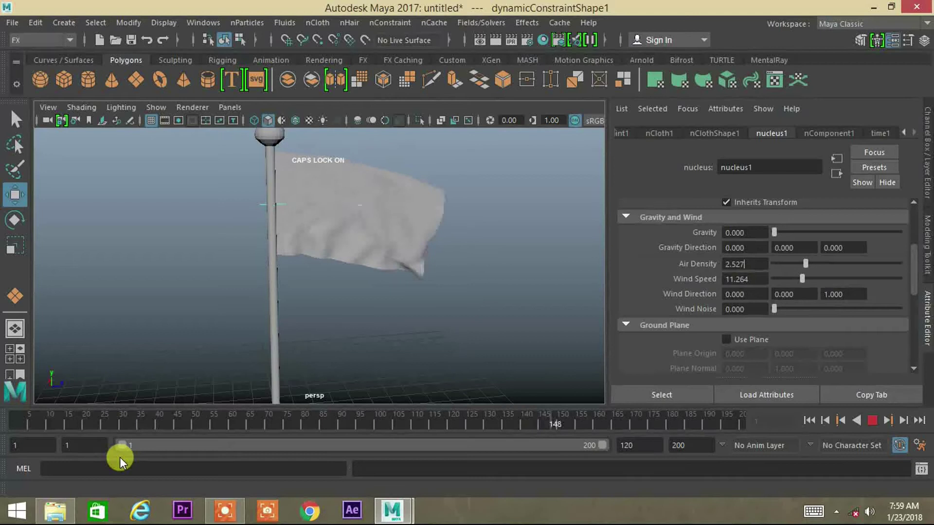
{"action": "left_click", "coordinate": [73, 443]}
{"action": "left_click_drag", "start_coordinate": [122, 444], "coordinate": [234, 446]}
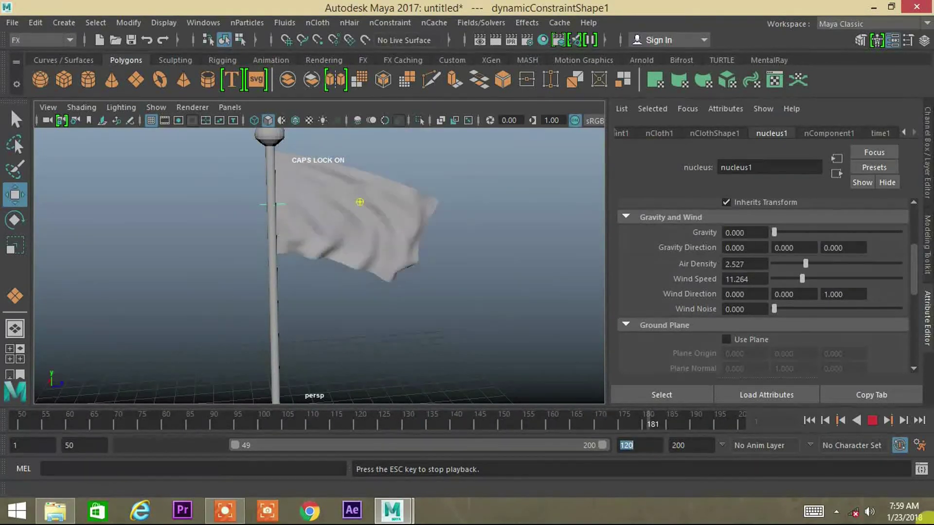
{"action": "left_click", "coordinate": [871, 421]}
Clear the selection, move the playback range start back to frame 1, and rewind the simulation.
{"action": "scroll", "coordinate": [365, 300], "scroll_direction": "down", "scroll_amount": 5}
{"action": "middle_click_drag", "start_coordinate": [377, 302], "coordinate": [402, 279], "text": "alt"}
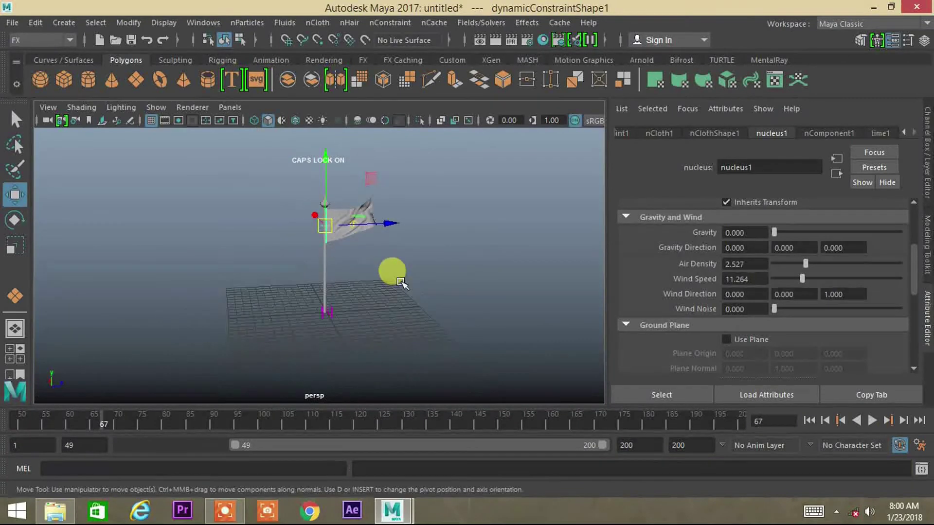
{"action": "scroll", "coordinate": [391, 271], "scroll_direction": "up", "scroll_amount": 3}
{"action": "left_click", "coordinate": [388, 270]}
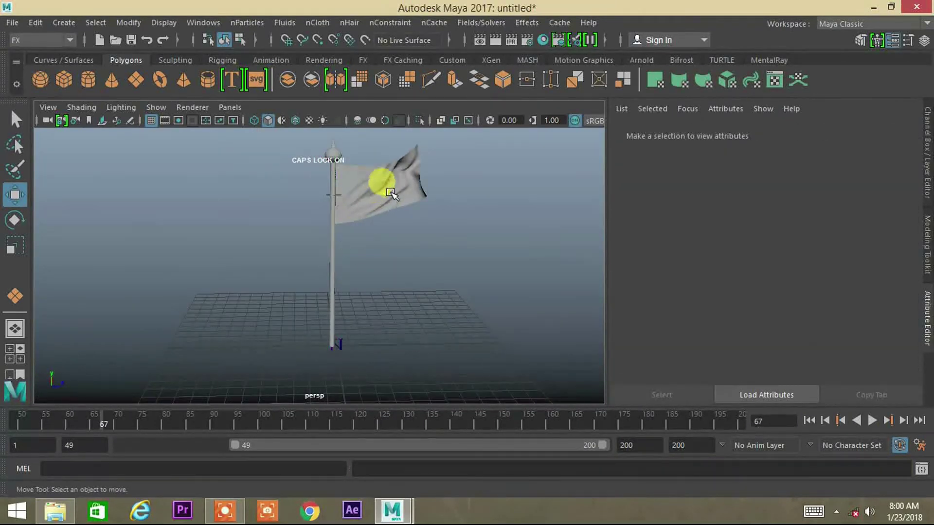
{"action": "middle_click_drag", "start_coordinate": [390, 192], "coordinate": [389, 210], "text": "alt"}
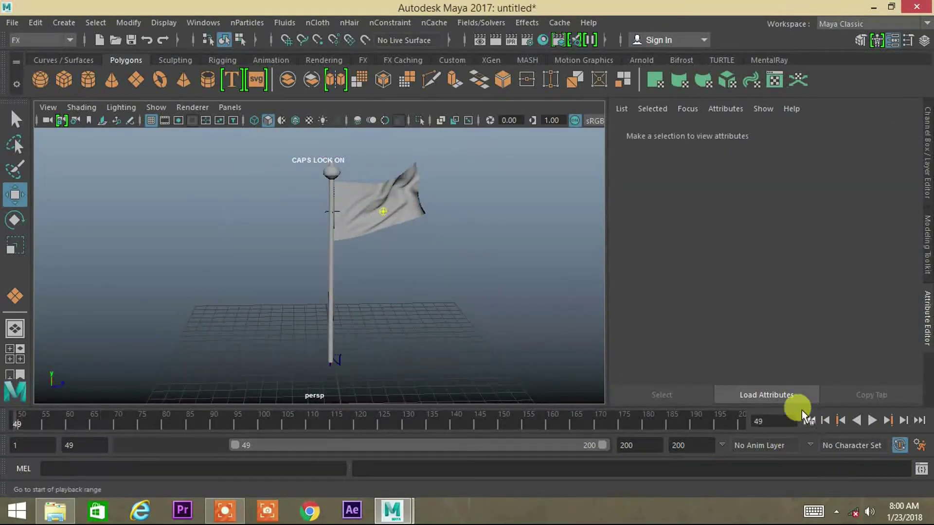
{"action": "left_click_drag", "start_coordinate": [233, 443], "coordinate": [114, 440]}
{"action": "left_click", "coordinate": [809, 421]}
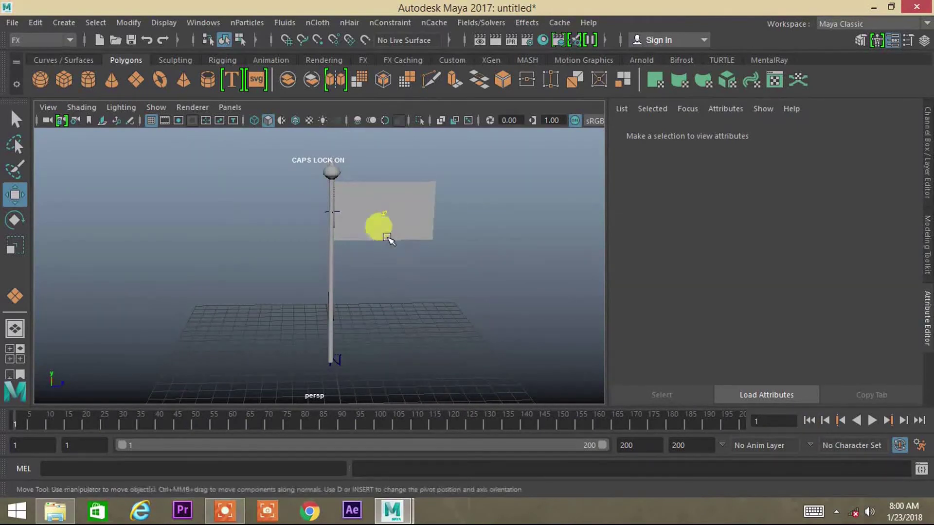
Assign a new Lambert material to the flag.
{"action": "left_click", "coordinate": [388, 238]}
{"action": "right_click_drag", "start_coordinate": [375, 219], "coordinate": [467, 424], "text": "alt"}
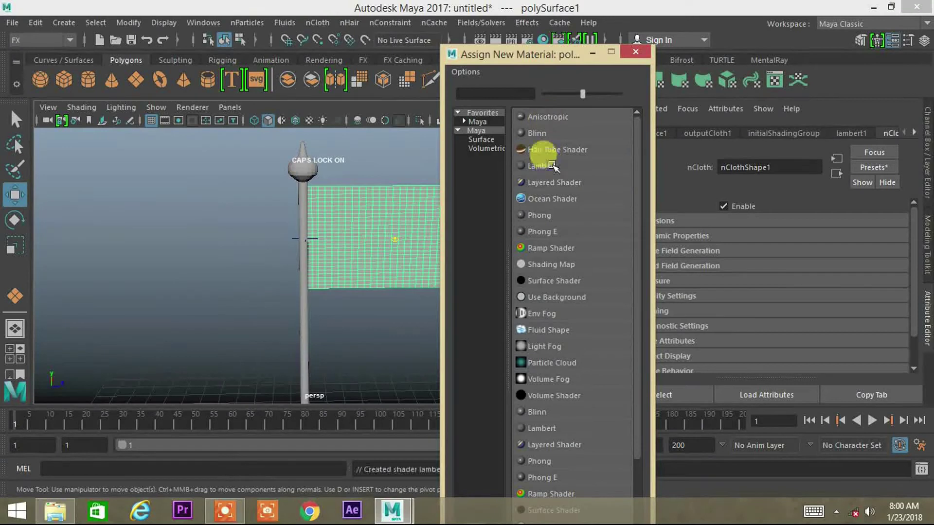
{"action": "left_click", "coordinate": [542, 166]}
Map the Lambert color to a file texture using india_texture.gif from the Desktop, and display textures in the viewport.
{"action": "left_click", "coordinate": [893, 286]}
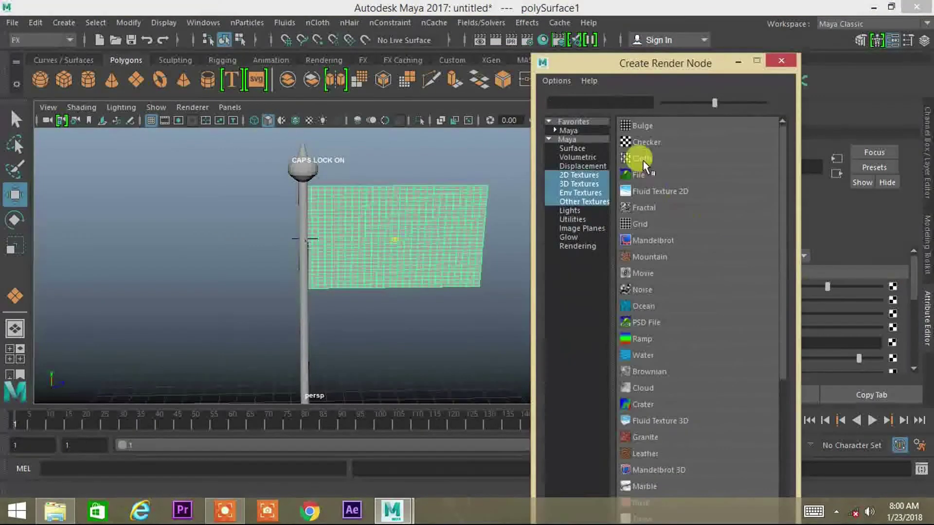
{"action": "left_click", "coordinate": [680, 208]}
{"action": "left_click", "coordinate": [896, 319]}
{"action": "left_click", "coordinate": [176, 146]}
{"action": "left_click", "coordinate": [275, 163]}
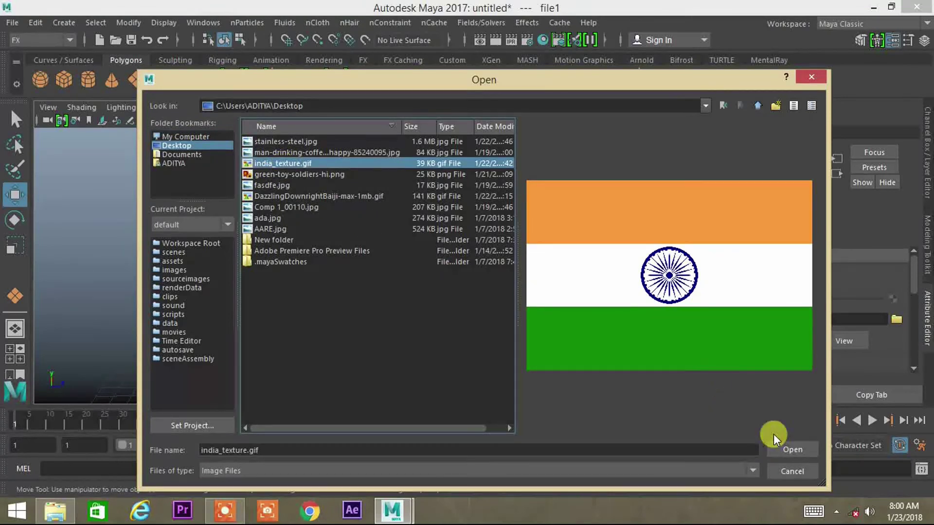
{"action": "left_click", "coordinate": [781, 447]}
{"action": "key", "text": "6"}
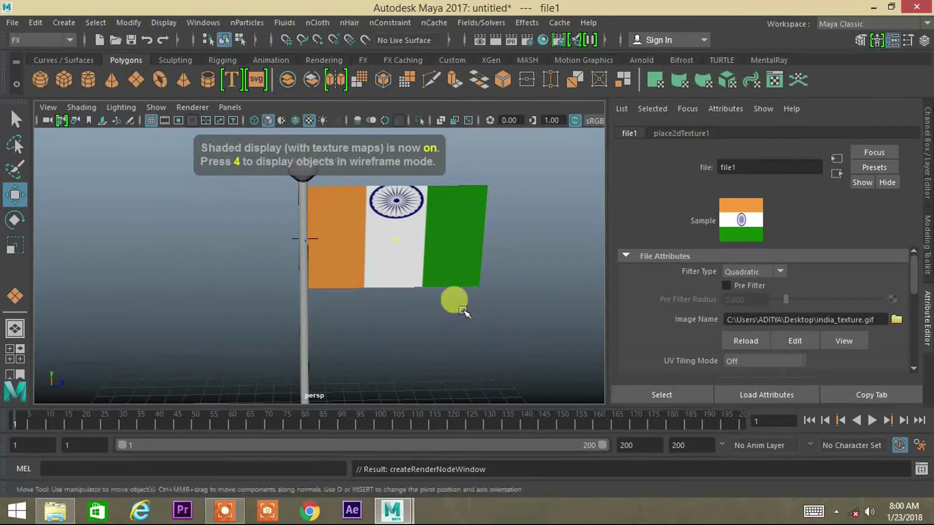
Set the Rotate Frame of the flag texture's 2D placement to 90.
{"action": "left_click", "coordinate": [688, 132]}
{"action": "key", "text": "Caps_Lock"}
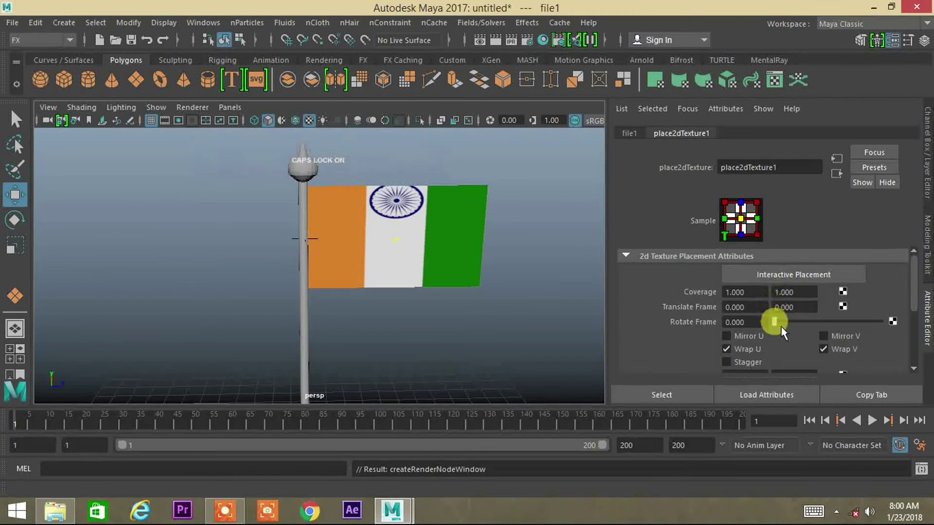
{"action": "left_click_drag", "start_coordinate": [776, 321], "coordinate": [801, 321]}
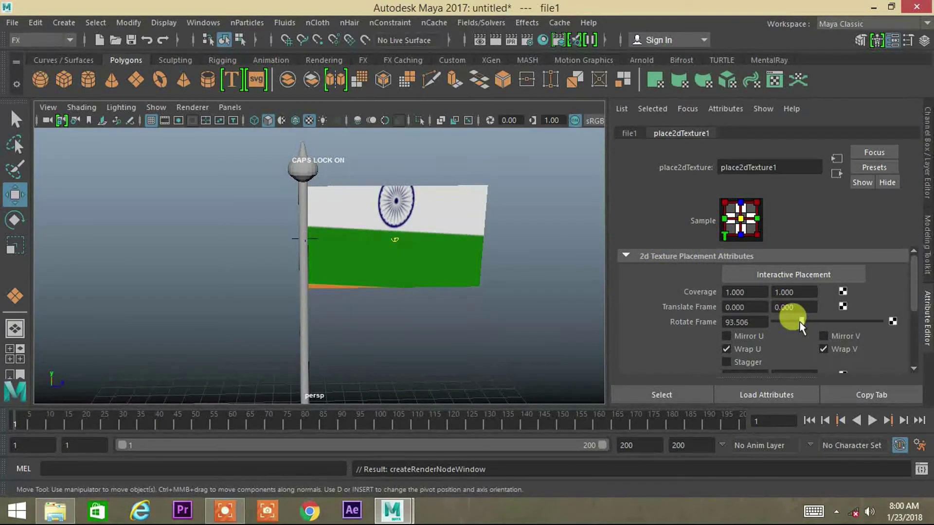
{"action": "double_click", "coordinate": [760, 321]}
{"action": "type", "text": "90"}
{"action": "key", "text": "Tab"}
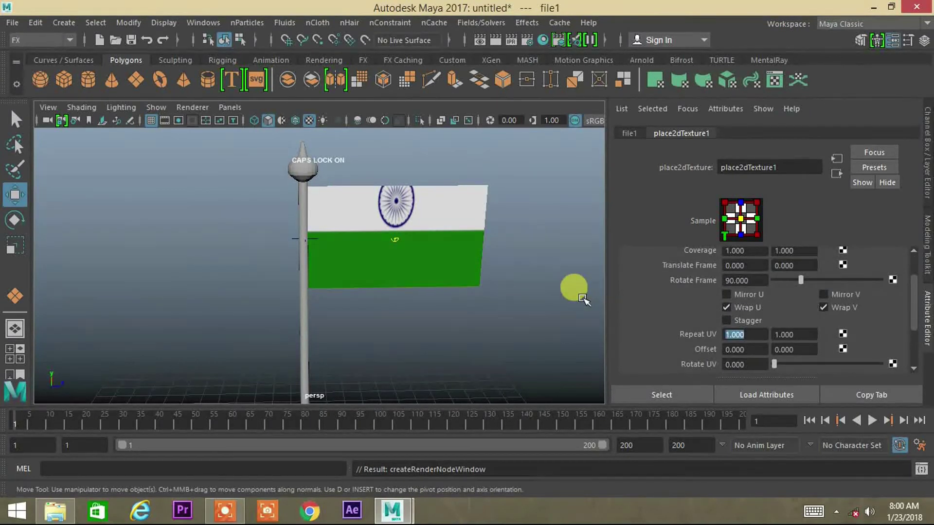
{"action": "left_click", "coordinate": [796, 276]}
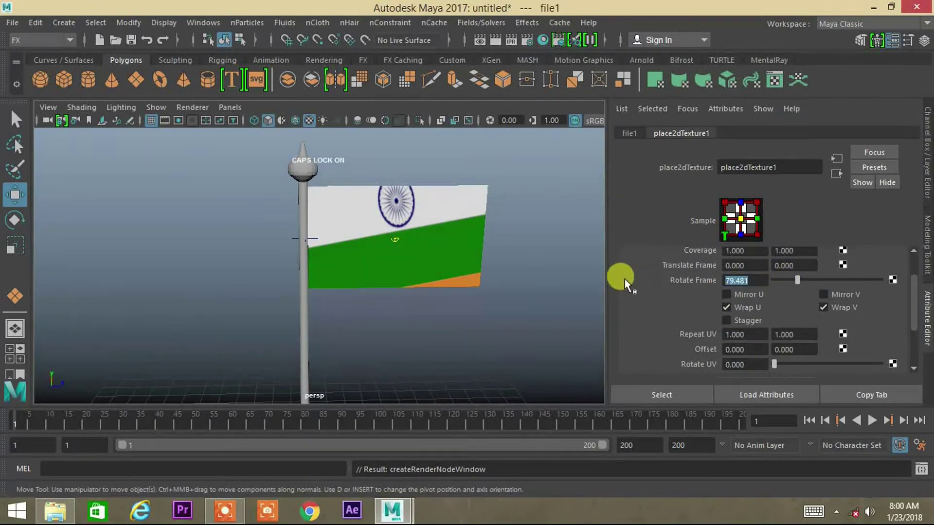
{"action": "key", "text": "ctrl+z"}
Examine the flag's UV layout over the flag texture in the UV Editor, and close the editor.
{"action": "scroll", "coordinate": [773, 297], "scroll_direction": "up", "scroll_amount": 2}
{"action": "scroll", "coordinate": [777, 300], "scroll_direction": "down", "scroll_amount": 2}
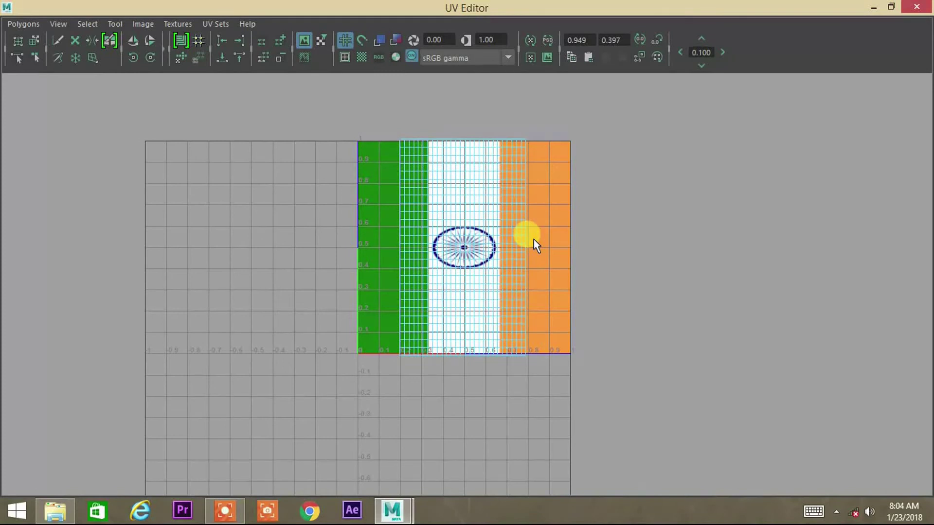
{"action": "left_click", "coordinate": [223, 510]}
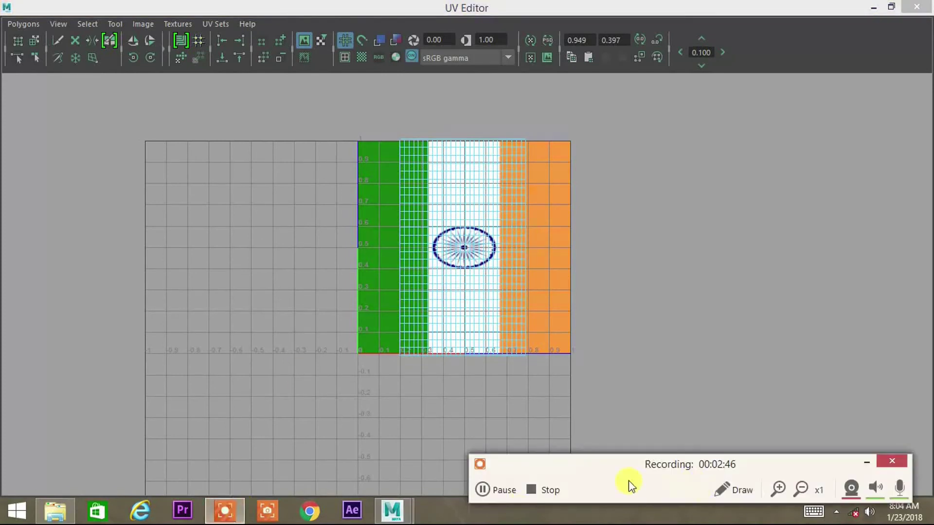
{"action": "left_click", "coordinate": [483, 489]}
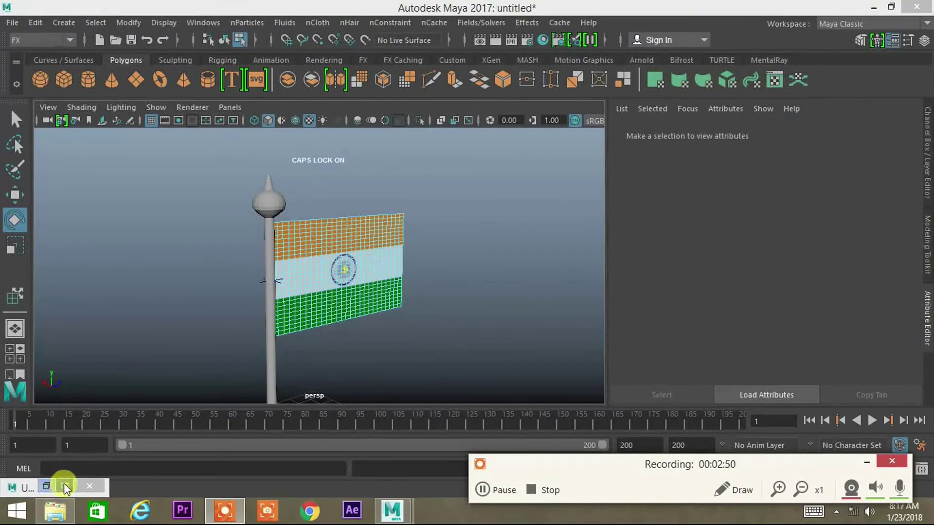
{"action": "left_click", "coordinate": [64, 486]}
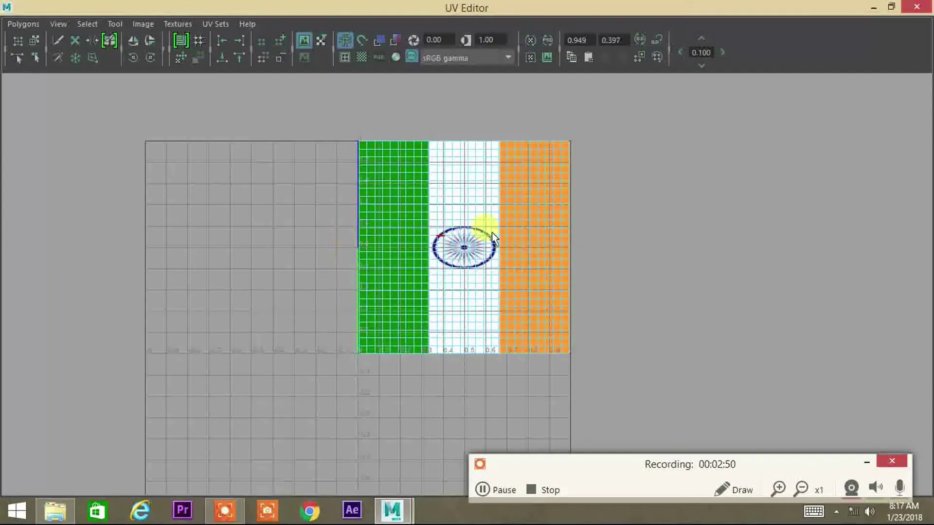
{"action": "scroll", "coordinate": [491, 232], "scroll_direction": "down", "scroll_amount": 2}
{"action": "middle_click_drag", "start_coordinate": [537, 294], "coordinate": [396, 292], "text": "alt"}
{"action": "scroll", "coordinate": [395, 291], "scroll_direction": "up", "scroll_amount": 4}
{"action": "middle_click_drag", "start_coordinate": [222, 195], "coordinate": [340, 299], "text": "alt"}
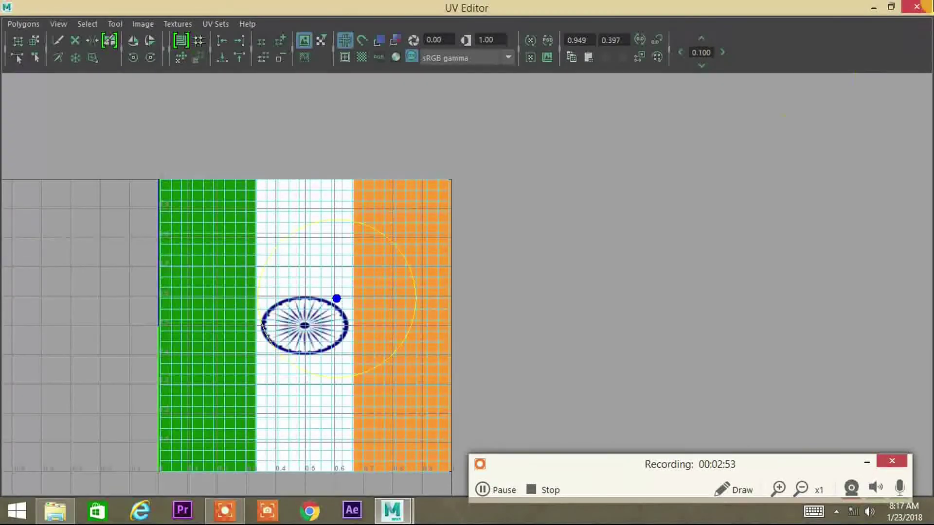
{"action": "left_click", "coordinate": [919, 7]}
Select the flagpole mesh and switch to the Modeling menu set.
{"action": "scroll", "coordinate": [497, 236], "scroll_direction": "up", "scroll_amount": 3}
{"action": "left_click_drag", "start_coordinate": [501, 237], "coordinate": [459, 234], "text": "alt"}
{"action": "left_click", "coordinate": [521, 161]}
{"action": "scroll", "coordinate": [487, 217], "scroll_direction": "down", "scroll_amount": 4}
{"action": "scroll", "coordinate": [355, 296], "scroll_direction": "up", "scroll_amount": 4}
{"action": "scroll", "coordinate": [459, 233], "scroll_direction": "up", "scroll_amount": 4}
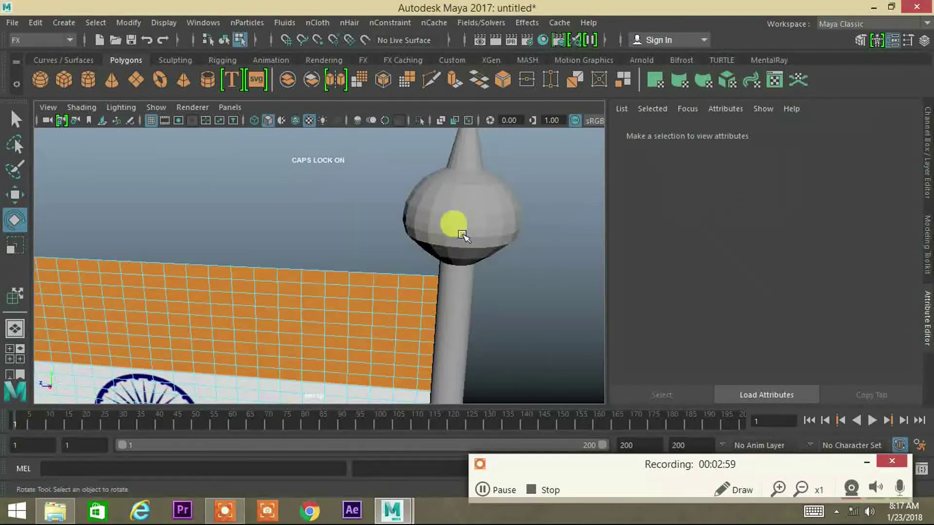
{"action": "middle_click_drag", "start_coordinate": [459, 234], "coordinate": [415, 231], "text": "alt"}
{"action": "left_click", "coordinate": [468, 231]}
{"action": "left_click", "coordinate": [281, 25]}
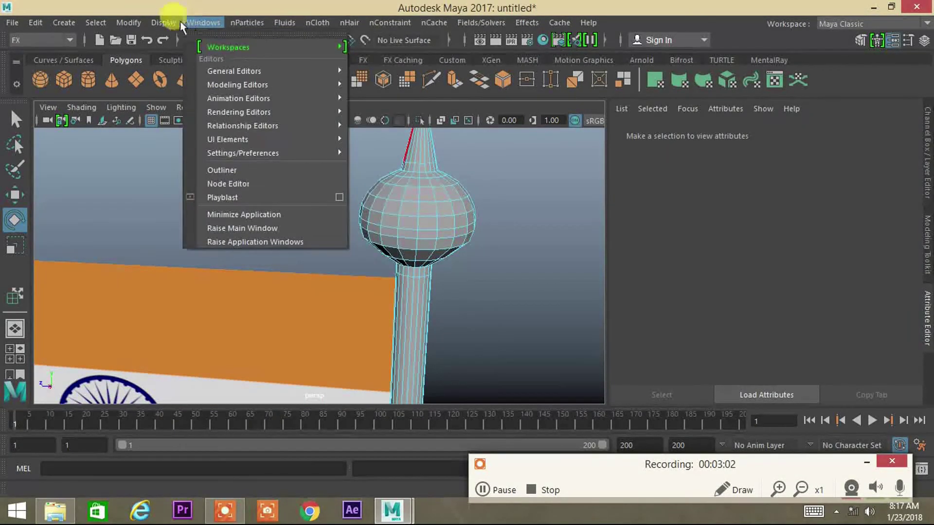
{"action": "left_click", "coordinate": [19, 40]}
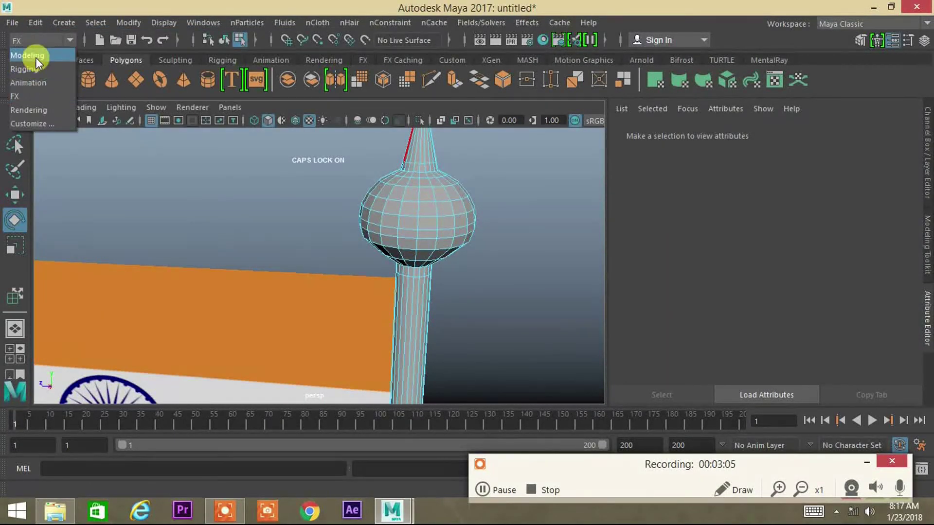
{"action": "left_click", "coordinate": [36, 58]}
Try to smooth the flagpole mesh while in component selection mode.
{"action": "left_click", "coordinate": [240, 22]}
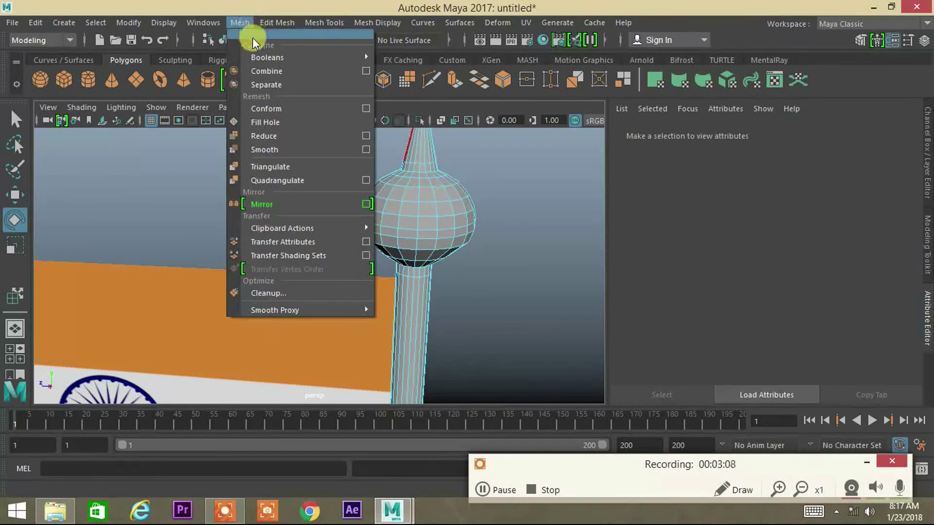
{"action": "left_click", "coordinate": [274, 146]}
{"action": "left_click", "coordinate": [527, 190]}
{"action": "left_click", "coordinate": [453, 208]}
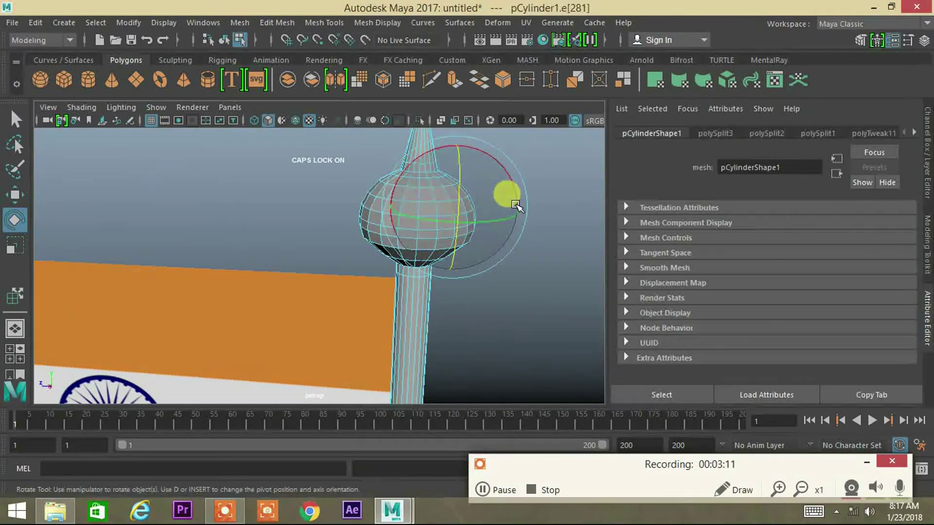
Return the flagpole to object mode, select it whole, and compare its smooth preview with the unsmoothed display.
{"action": "right_click_drag", "start_coordinate": [375, 191], "coordinate": [461, 109]}
{"action": "key", "text": "q"}
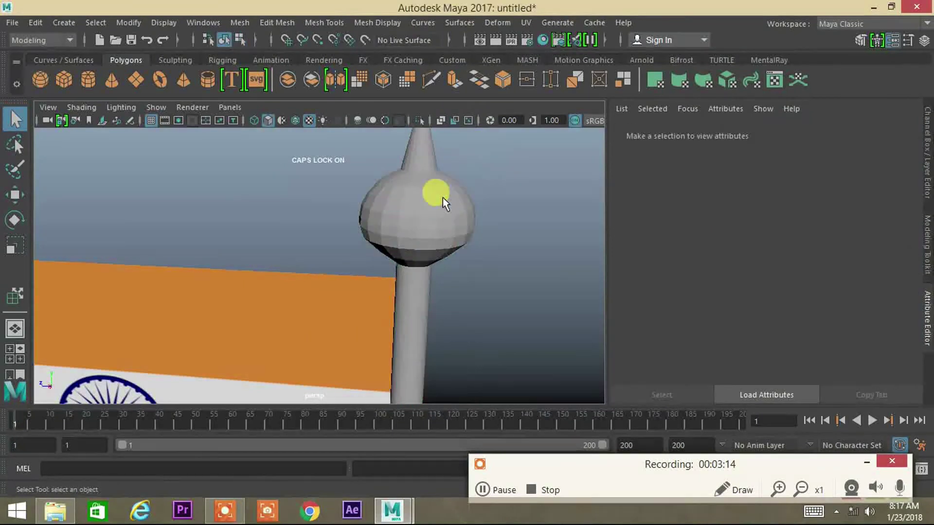
{"action": "left_click", "coordinate": [443, 197]}
{"action": "key", "text": "3"}
{"action": "left_click", "coordinate": [357, 189]}
{"action": "left_click", "coordinate": [391, 203]}
{"action": "key", "text": "1"}
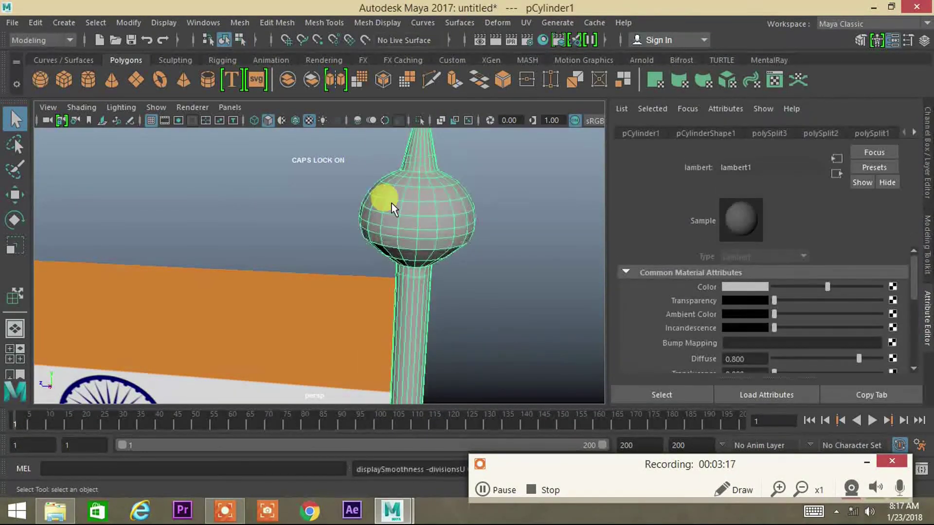
Apply Mesh Smooth to the flagpole and clear the selection.
{"action": "left_click", "coordinate": [240, 22]}
{"action": "left_click", "coordinate": [248, 147]}
{"action": "left_click", "coordinate": [460, 205]}
{"action": "left_click", "coordinate": [516, 196]}
{"action": "right_click_drag", "start_coordinate": [423, 214], "coordinate": [342, 248], "text": "alt"}
{"action": "left_click_drag", "start_coordinate": [341, 248], "coordinate": [537, 245], "text": "alt"}
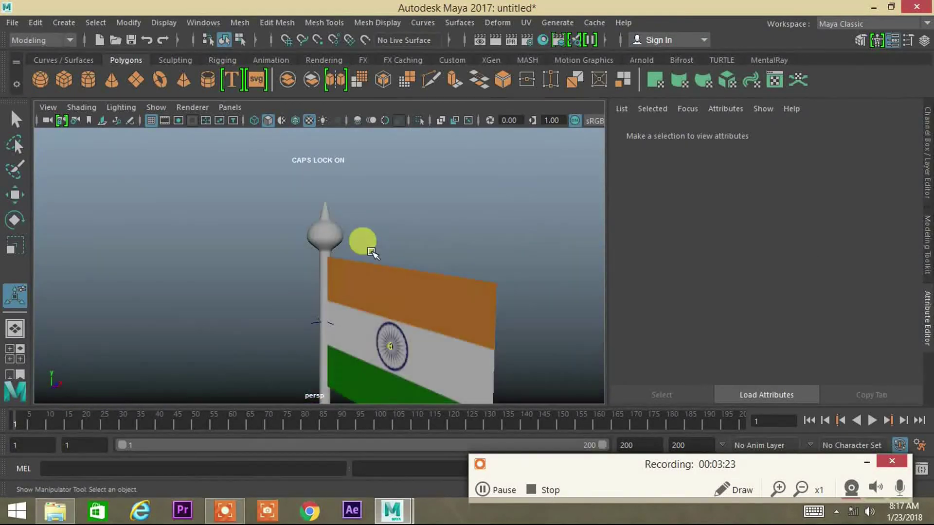
Assign a new mia_material_x_passes material to the flagpole, filtering the material list by "IA".
{"action": "scroll", "coordinate": [271, 192], "scroll_direction": "up", "scroll_amount": 3}
{"action": "left_click", "coordinate": [271, 201]}
{"action": "right_click_drag", "start_coordinate": [271, 200], "coordinate": [269, 474]}
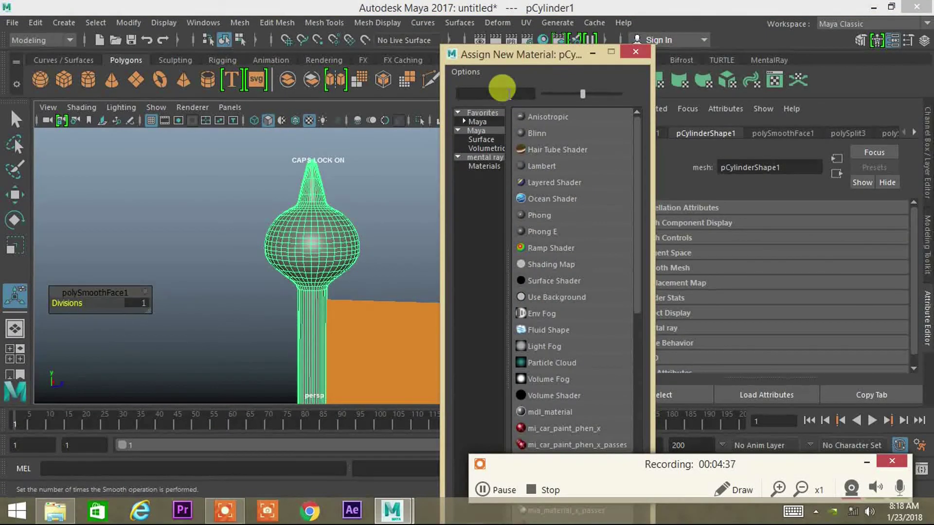
{"action": "type", "text": "IA"}
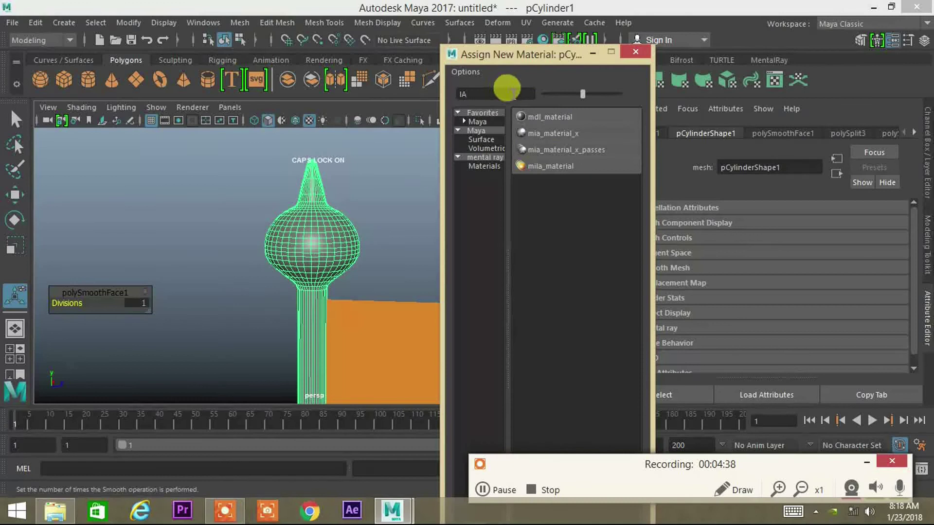
{"action": "left_click", "coordinate": [560, 148]}
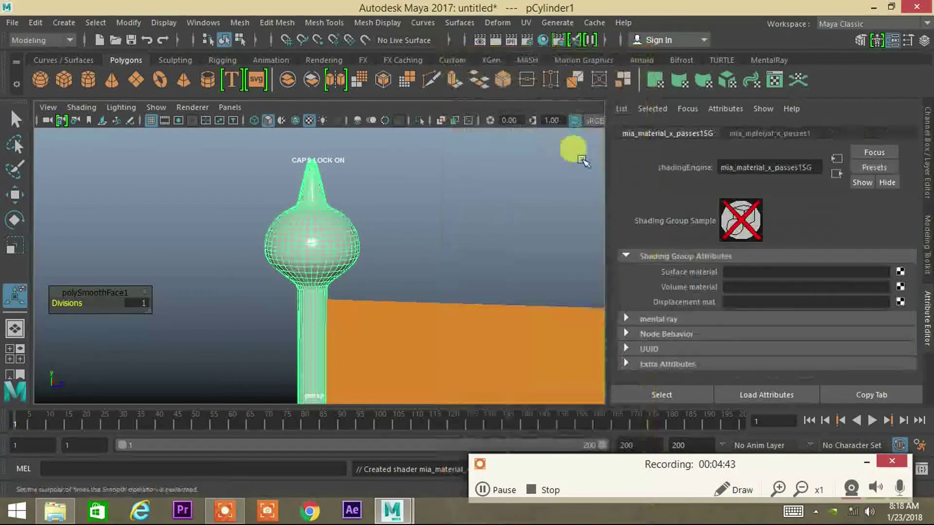
Replace the flagpole material's settings with the Copper preset and clear the selection.
{"action": "left_click", "coordinate": [773, 133]}
{"action": "left_click", "coordinate": [874, 167]}
{"action": "mouse_move", "coordinate": [807, 220]}
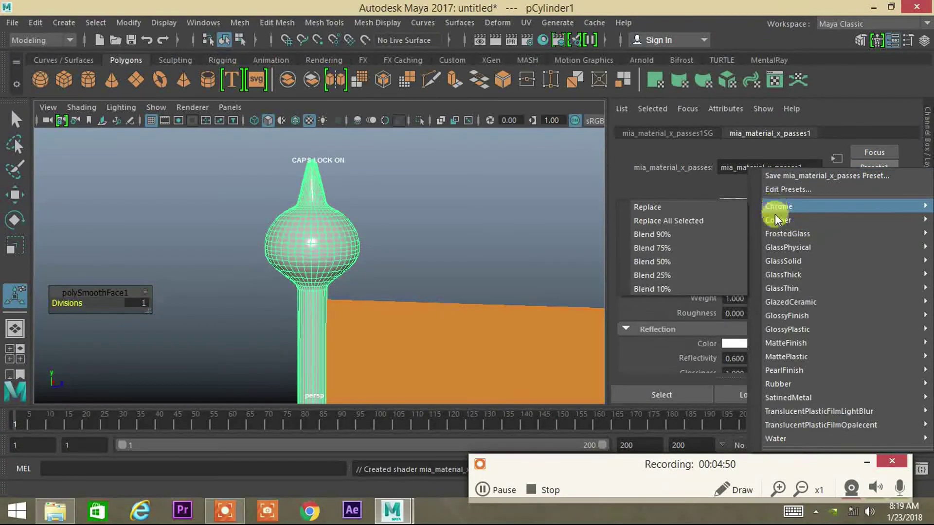
{"action": "left_click", "coordinate": [693, 222]}
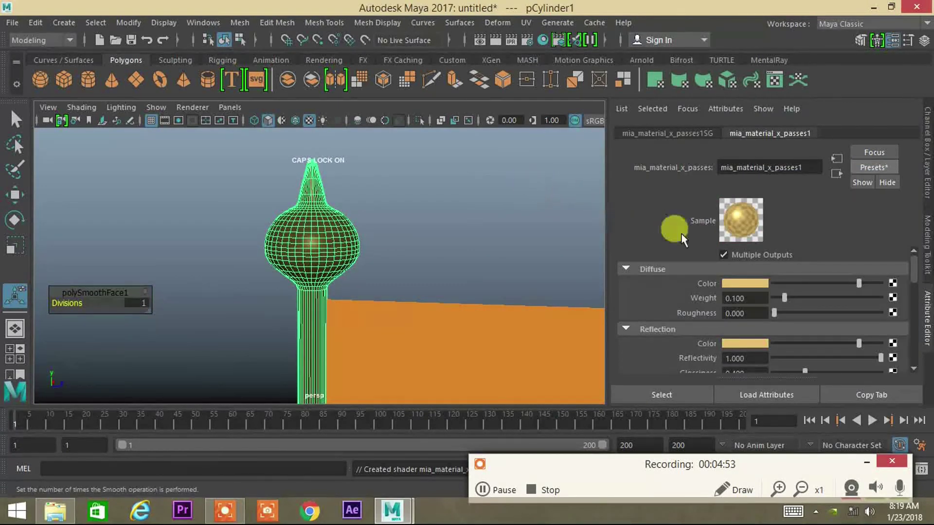
{"action": "left_click", "coordinate": [508, 223]}
Examine the whole flagpole and the waving flag during simulation playback, and stop the playback.
{"action": "right_click_drag", "start_coordinate": [507, 221], "coordinate": [382, 208], "text": "alt"}
{"action": "left_click_drag", "start_coordinate": [381, 208], "coordinate": [368, 254], "text": "alt"}
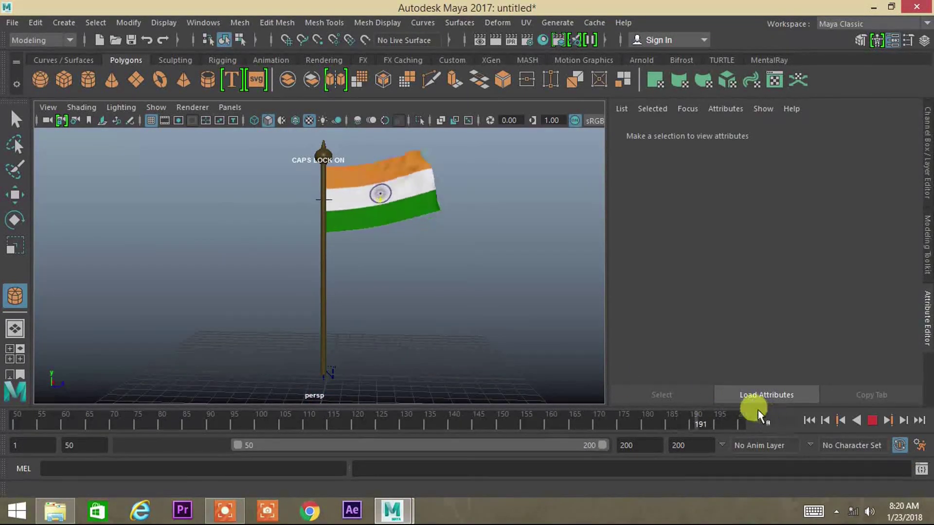
{"action": "middle_click_drag", "start_coordinate": [449, 298], "coordinate": [435, 303], "text": "alt"}
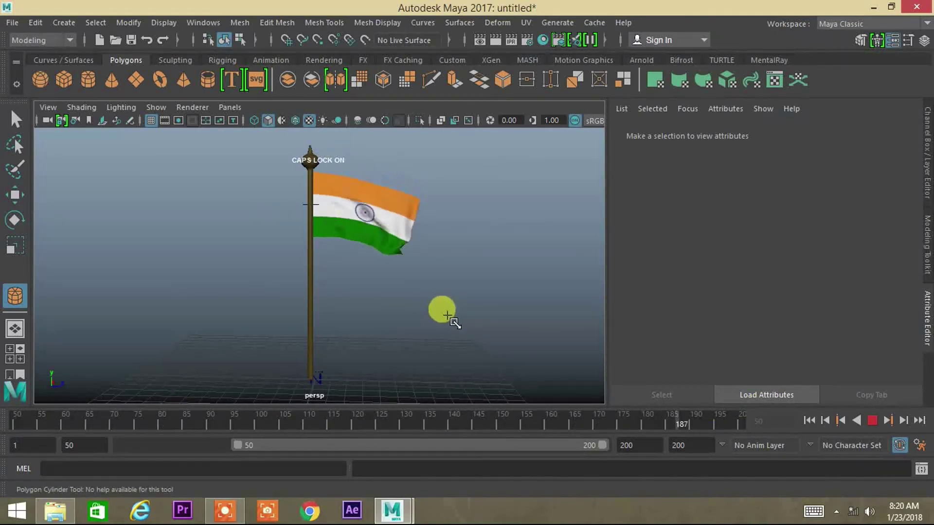
{"action": "middle_click_drag", "start_coordinate": [446, 322], "coordinate": [431, 333], "text": "alt"}
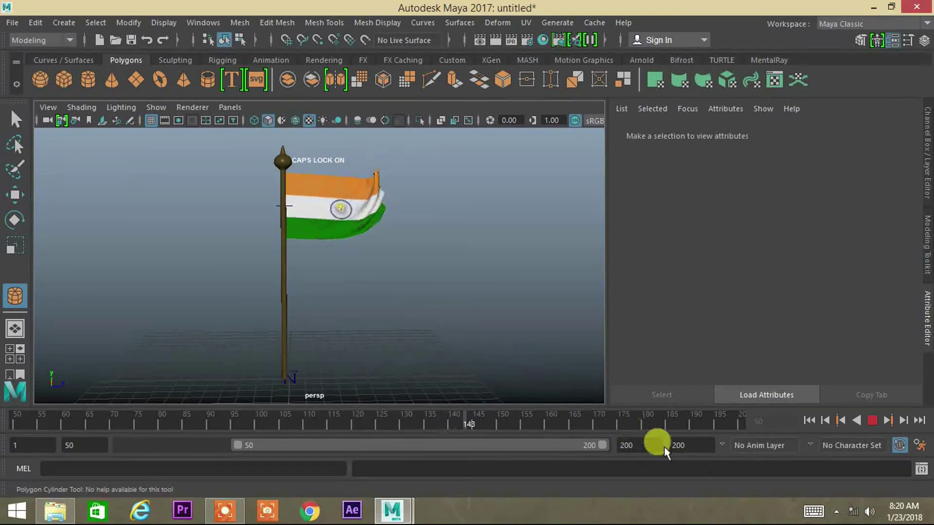
{"action": "left_click", "coordinate": [873, 419]}
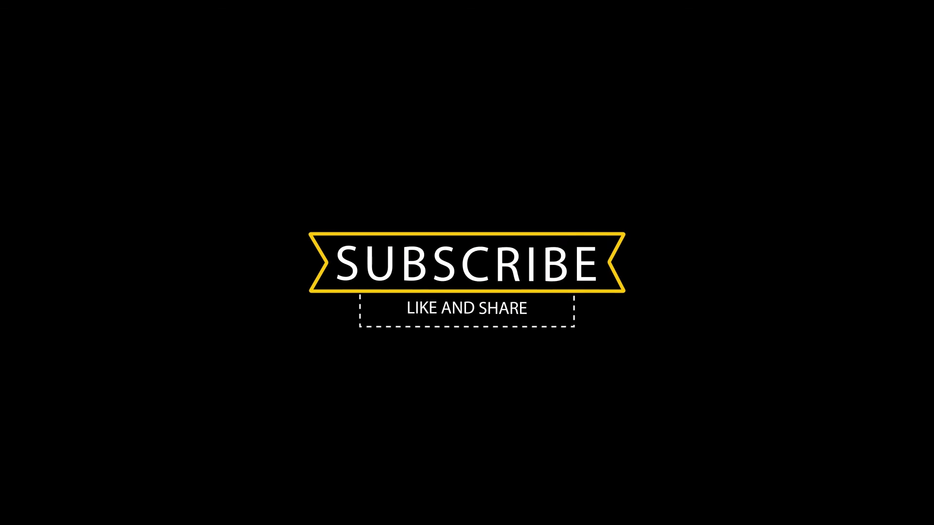